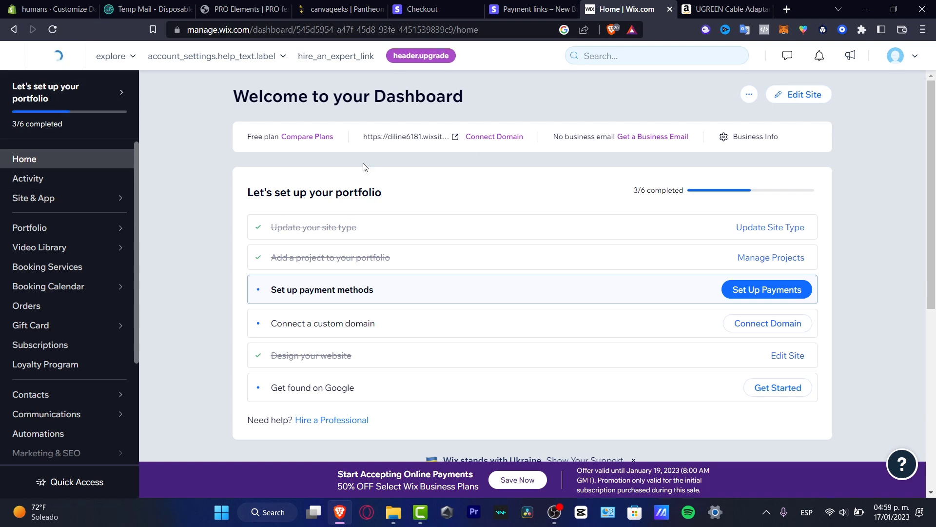
- Check the account and Explore menus, then open the Portfolio Projects page
click(911, 64)
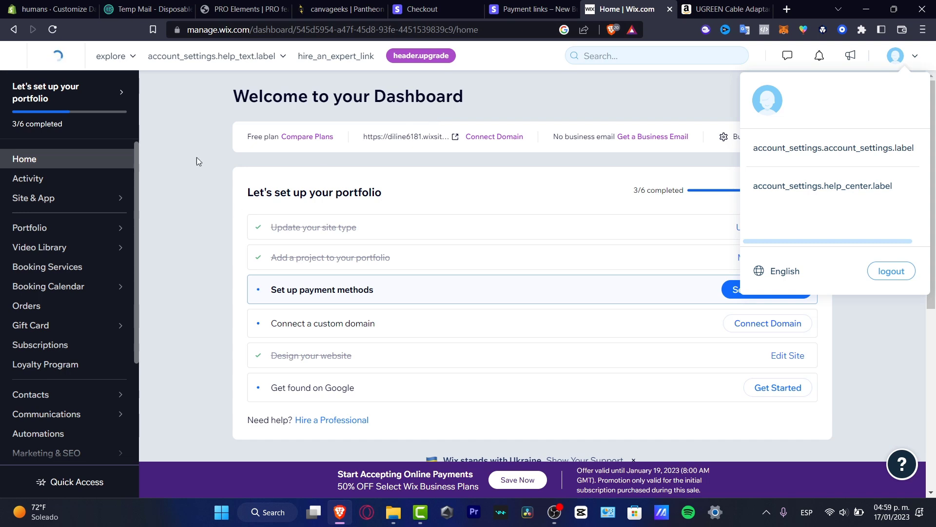
click(133, 56)
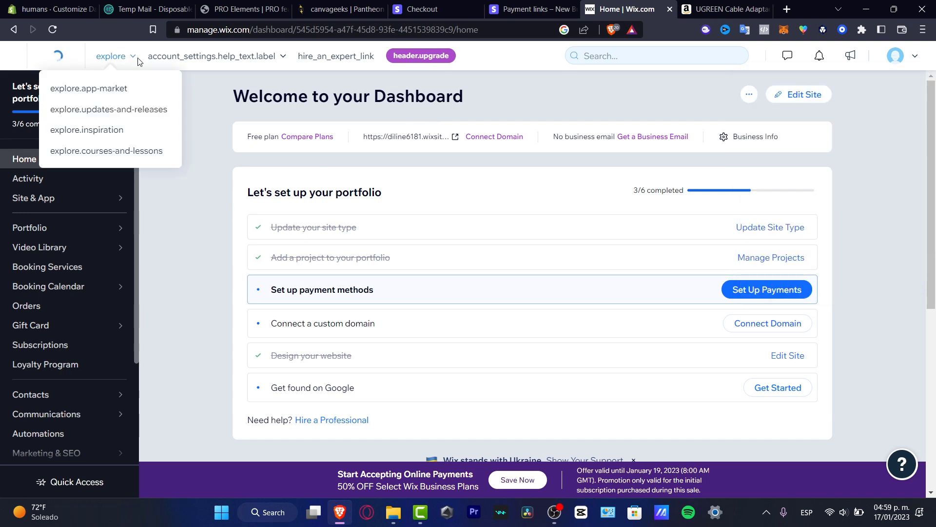
mouse_move(78, 92)
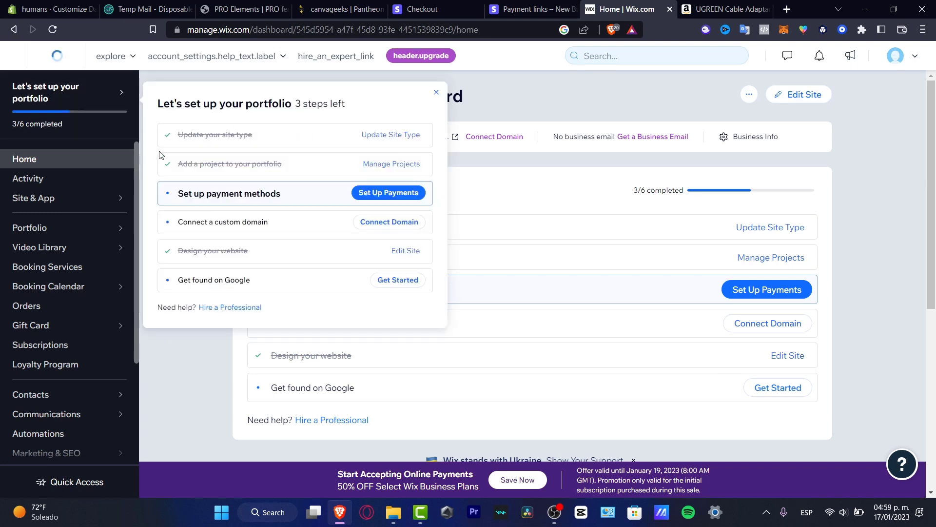
click(85, 232)
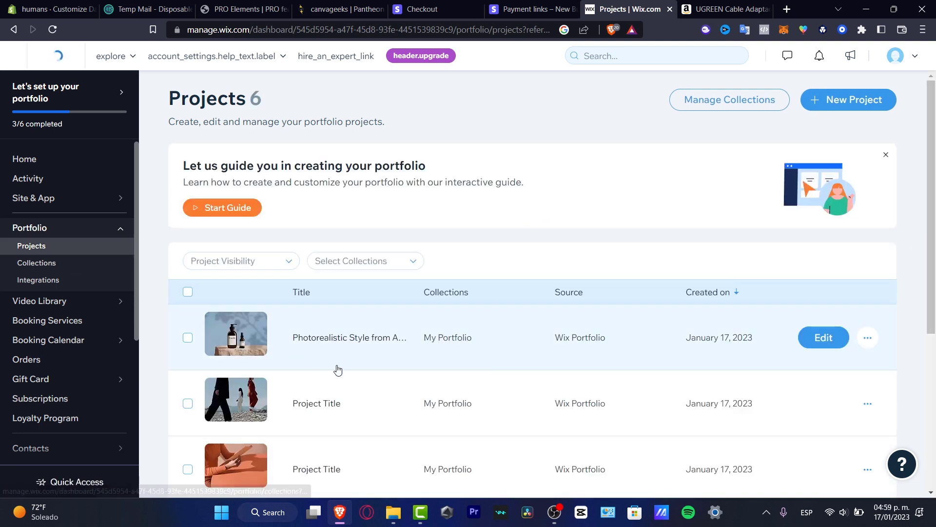
- Open the site selector to list recently opened sites, including Techexpress
scroll(341, 395, down, 5)
click(26, 53)
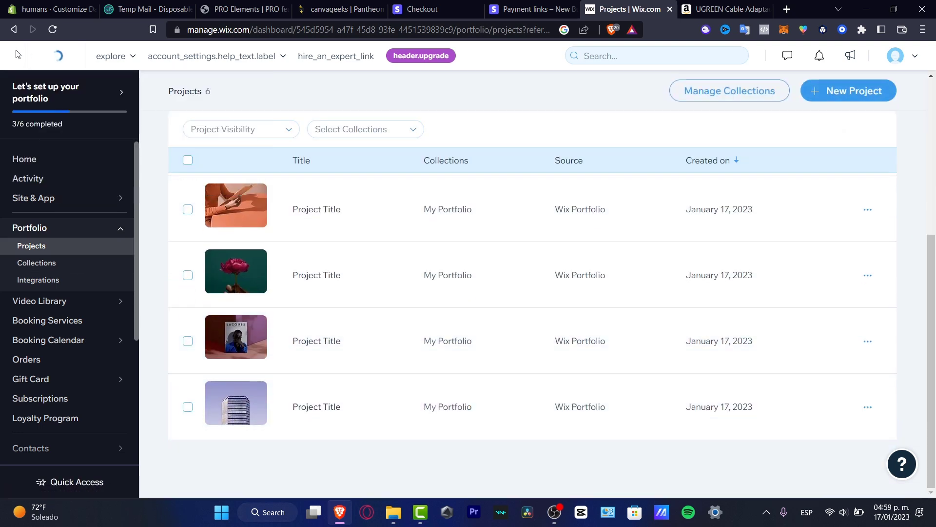
click(46, 57)
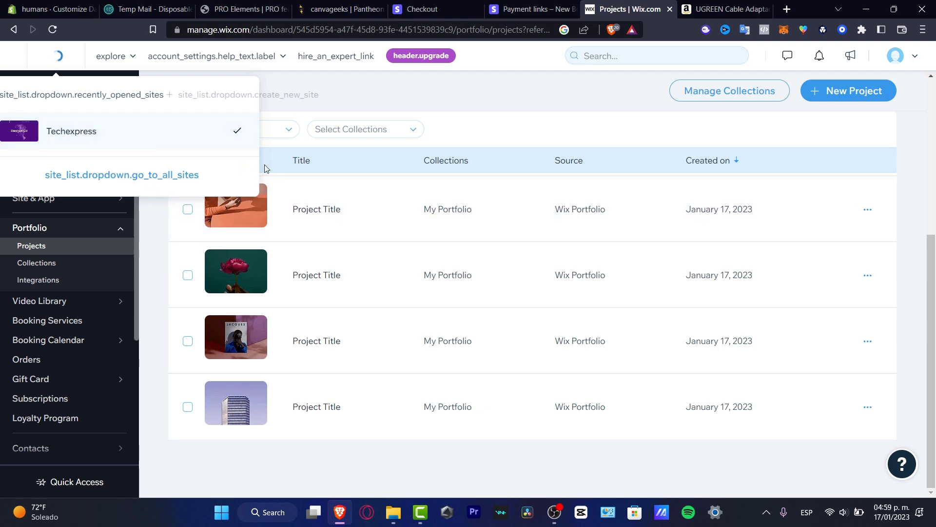
- Start a new site from All sites and choose Creative Portfolio by searching 'portfolio'
click(167, 175)
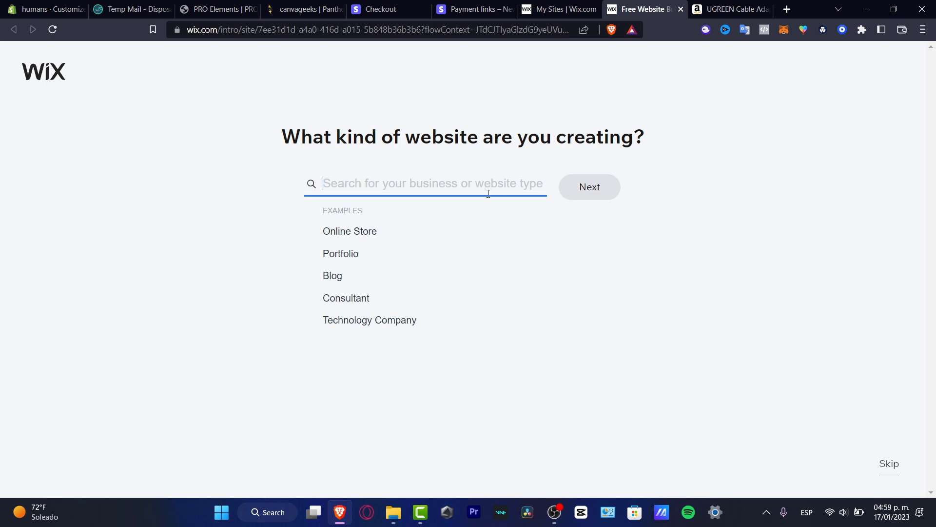
text(port)
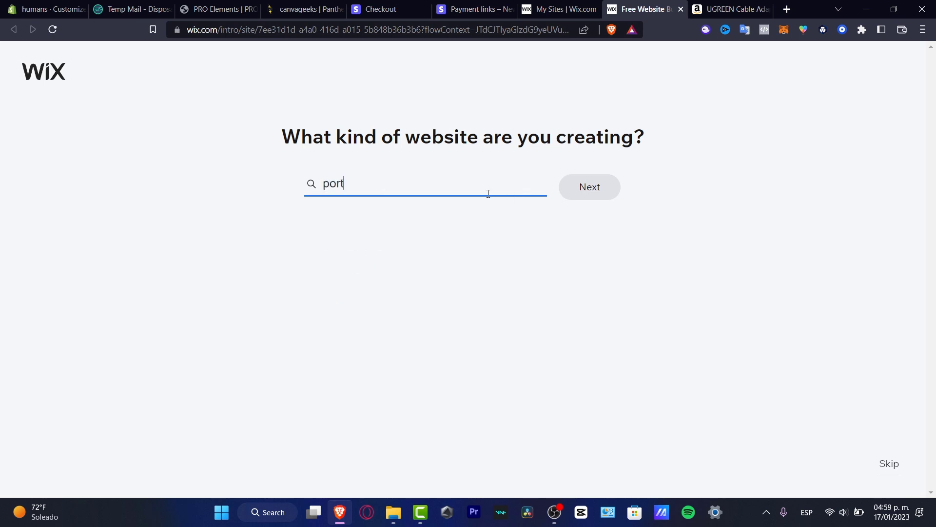
text(folio)
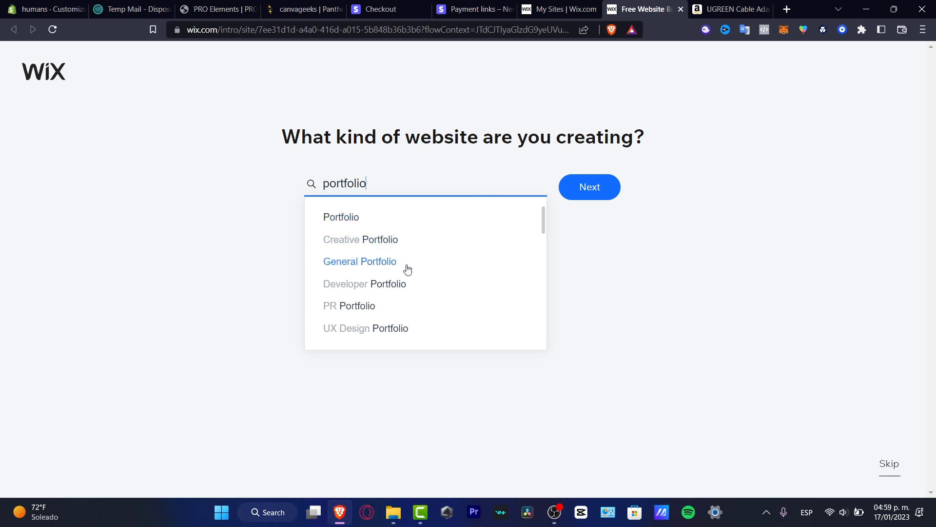
click(374, 240)
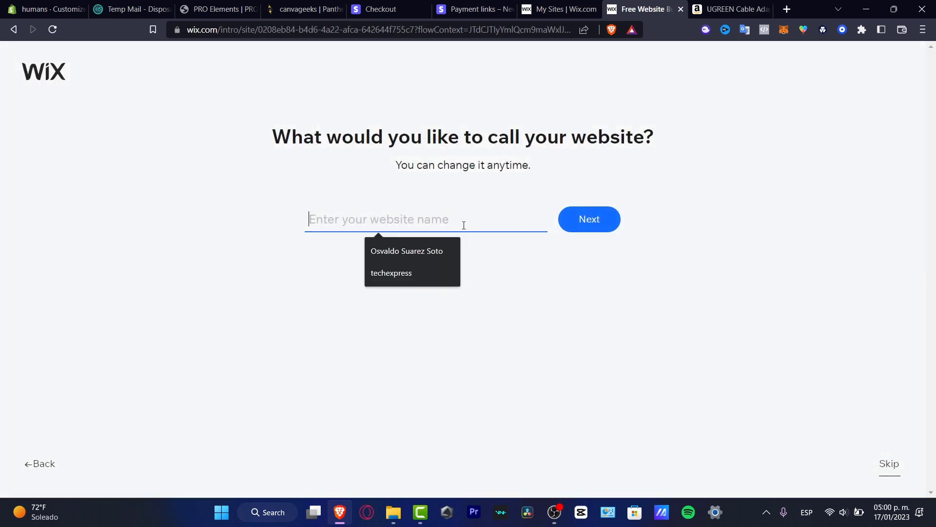
- Name the website with the owner's name and continue to the features step
text(Stephen Finn)
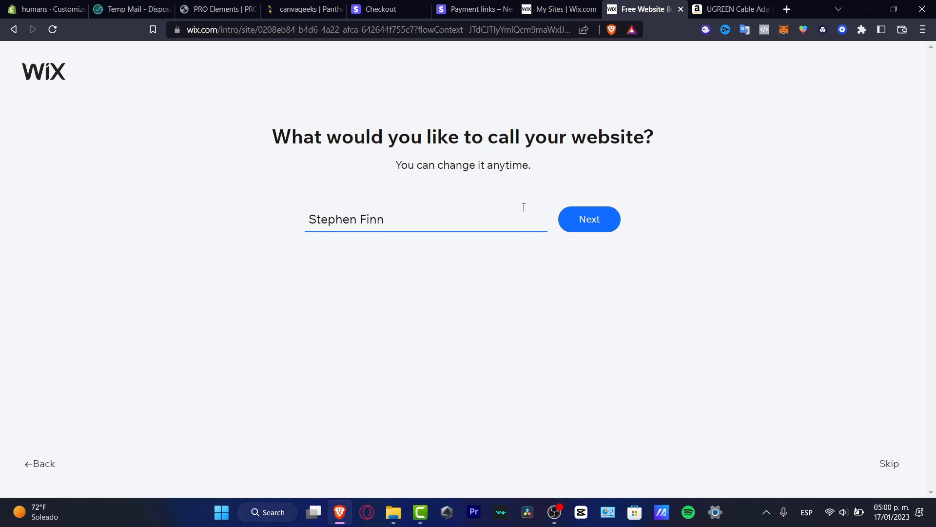
click(589, 227)
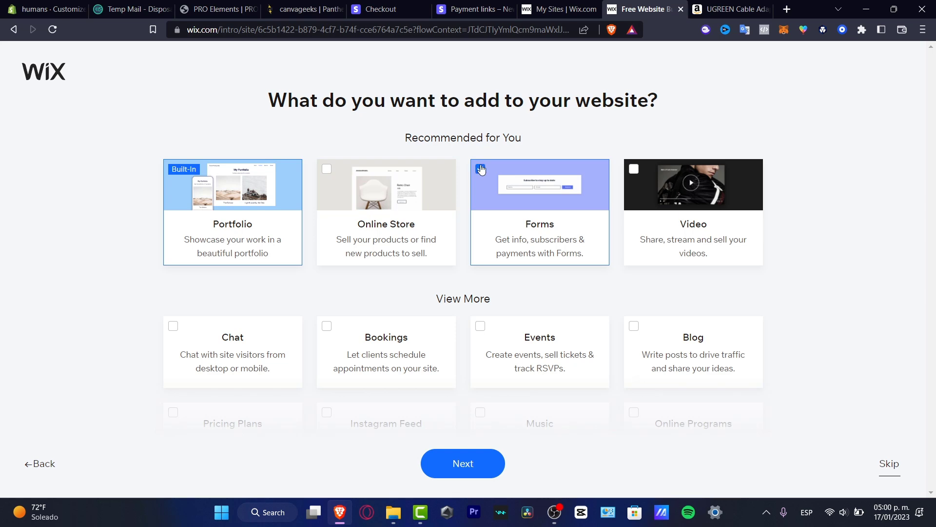
- Add Chat, Bookings and Instagram Feed to the site and continue
scroll(634, 171, down, 3)
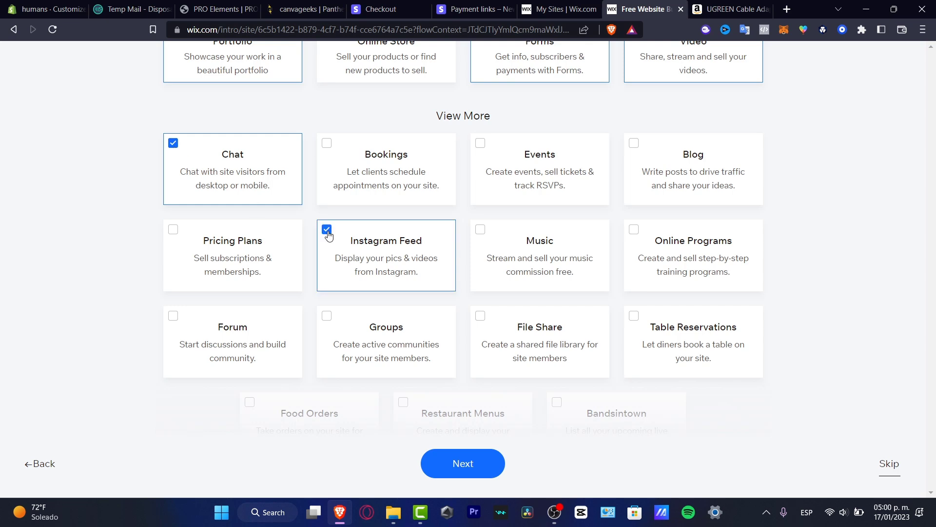
click(327, 144)
scroll(448, 228, down, 1)
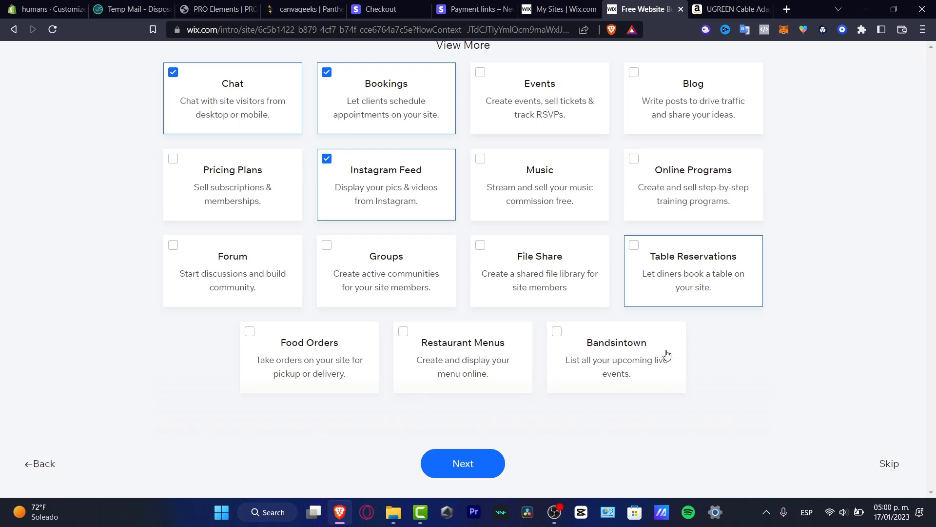
click(488, 462)
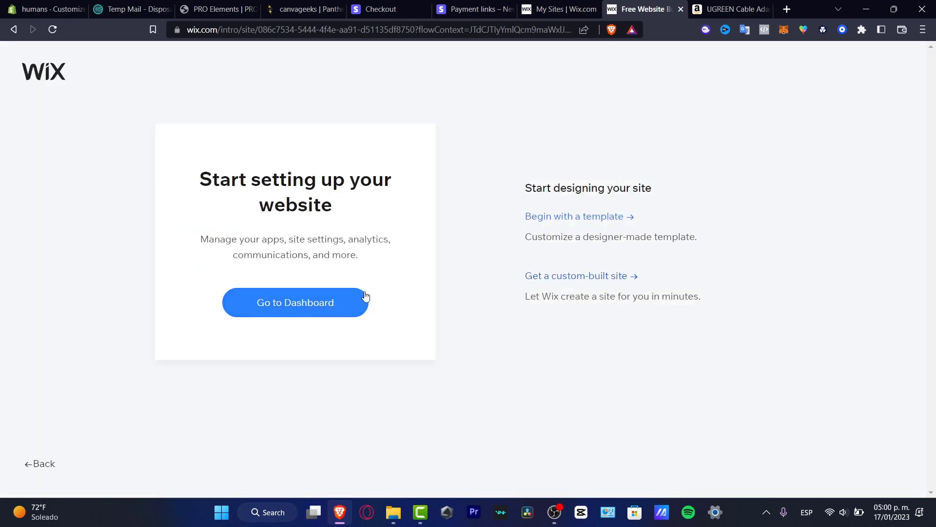
- Browse the Creative Portfolio templates to find the purple Dean Raven Designer template
click(598, 217)
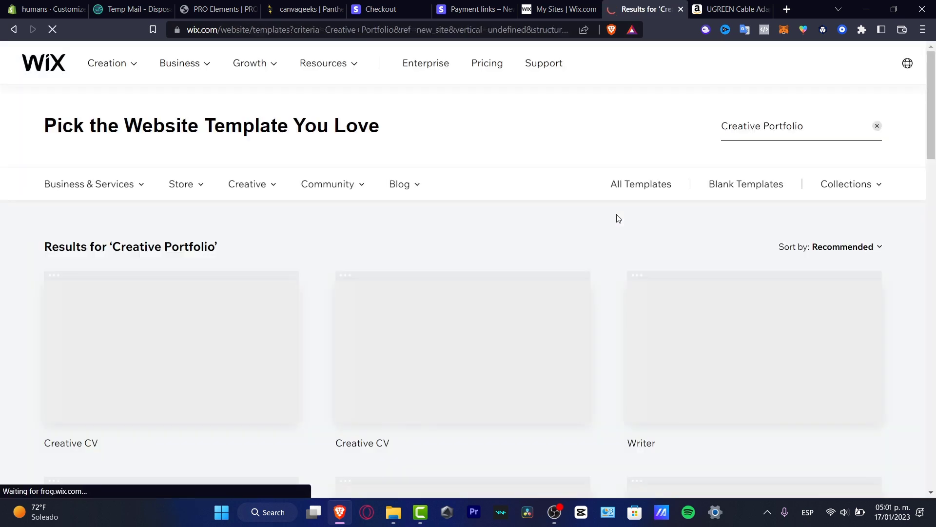
mouse_move(495, 277)
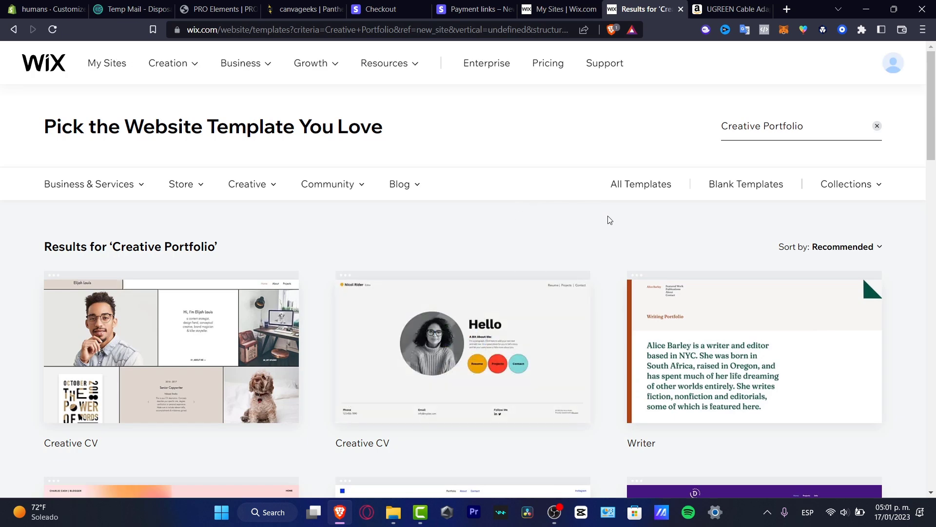
scroll(609, 220, down, 3)
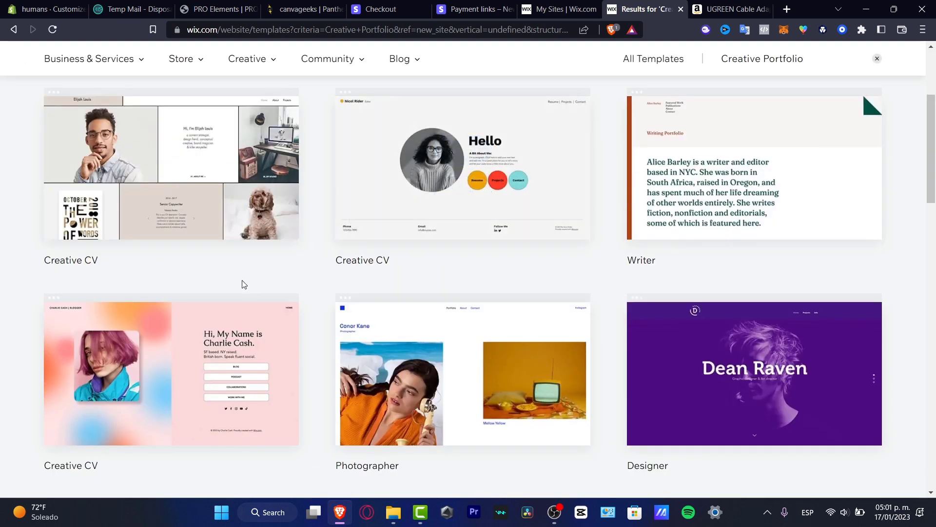
scroll(665, 323, down, 3)
scroll(665, 319, down, 3)
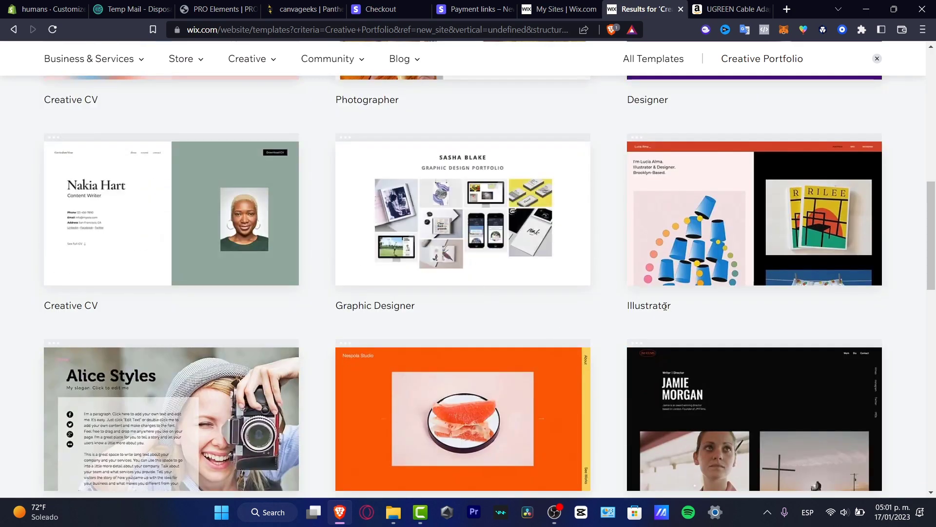
scroll(634, 299, down, 3)
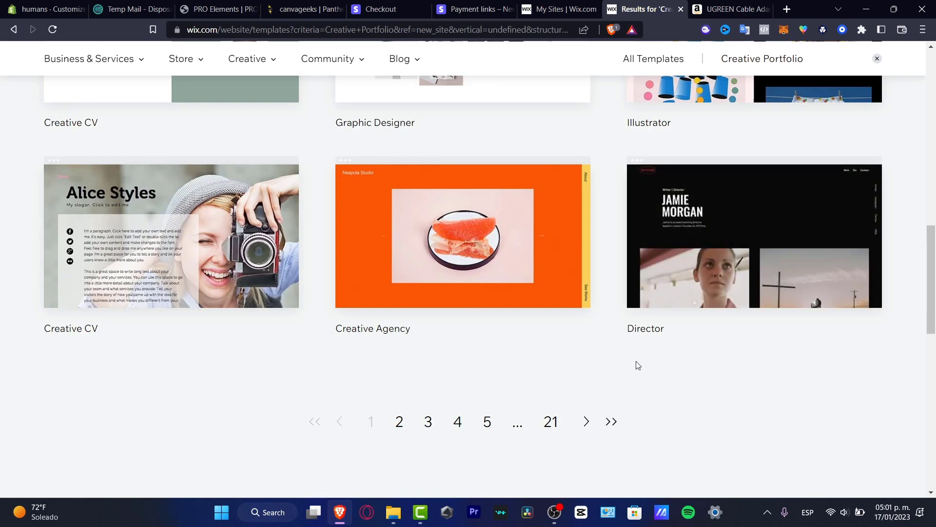
scroll(618, 363, up, 10)
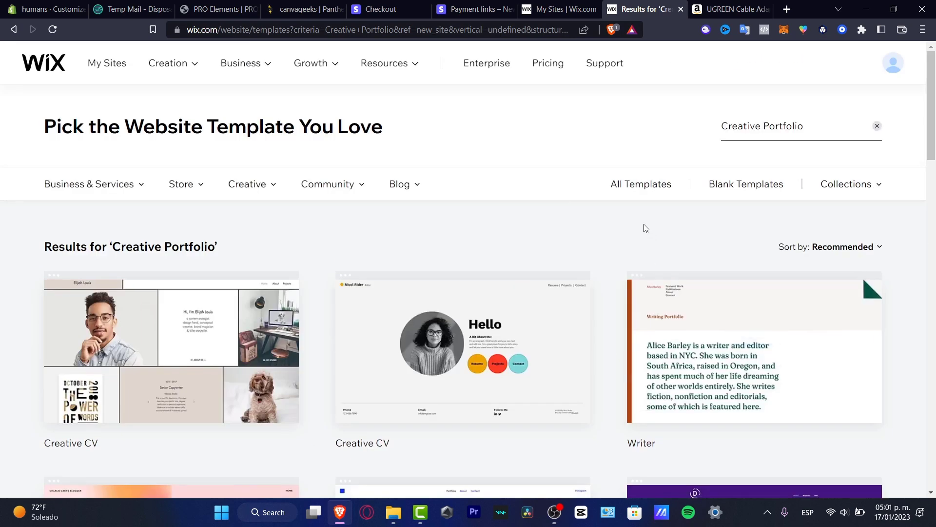
mouse_move(832, 187)
scroll(604, 161, down, 3)
mouse_move(756, 361)
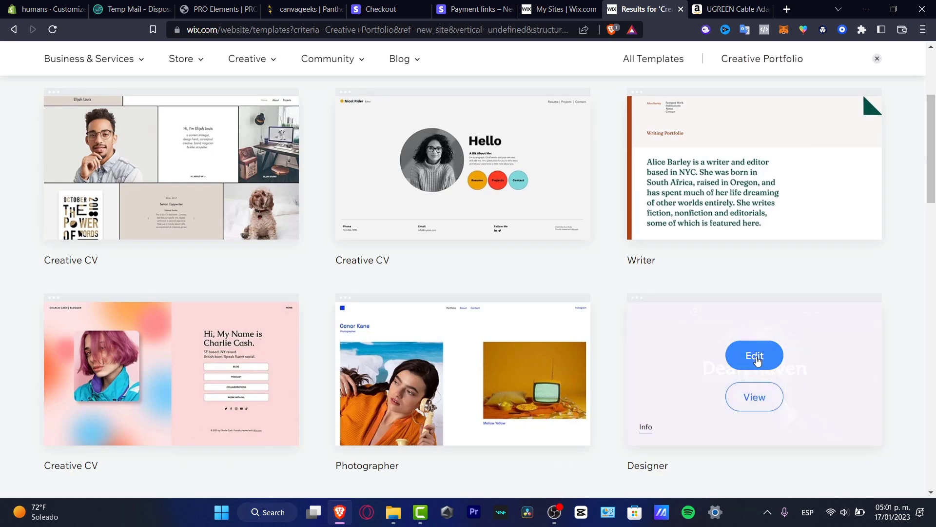
click(769, 403)
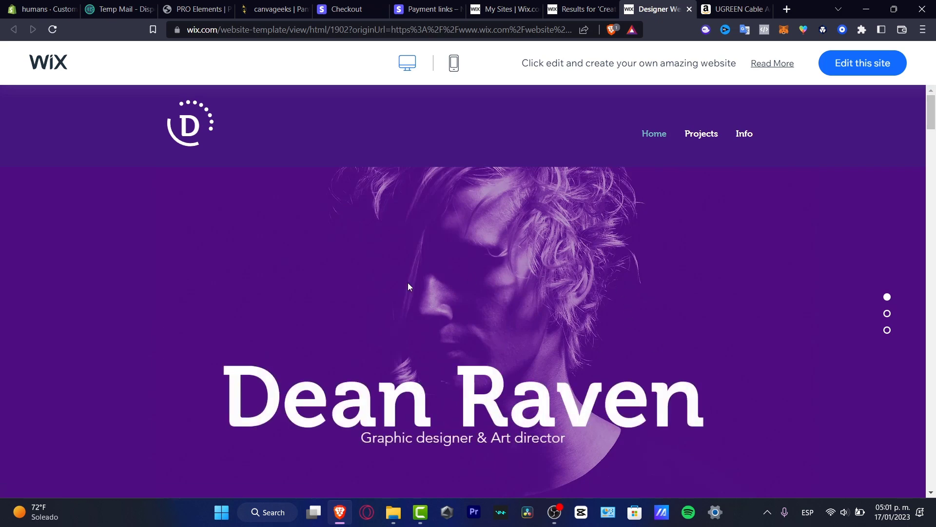
scroll(409, 287, down, 5)
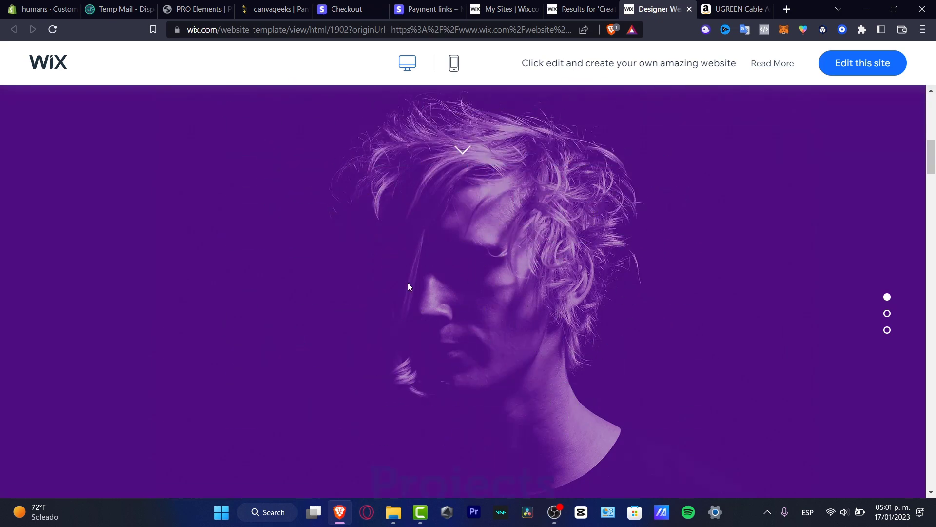
scroll(408, 287, down, 10)
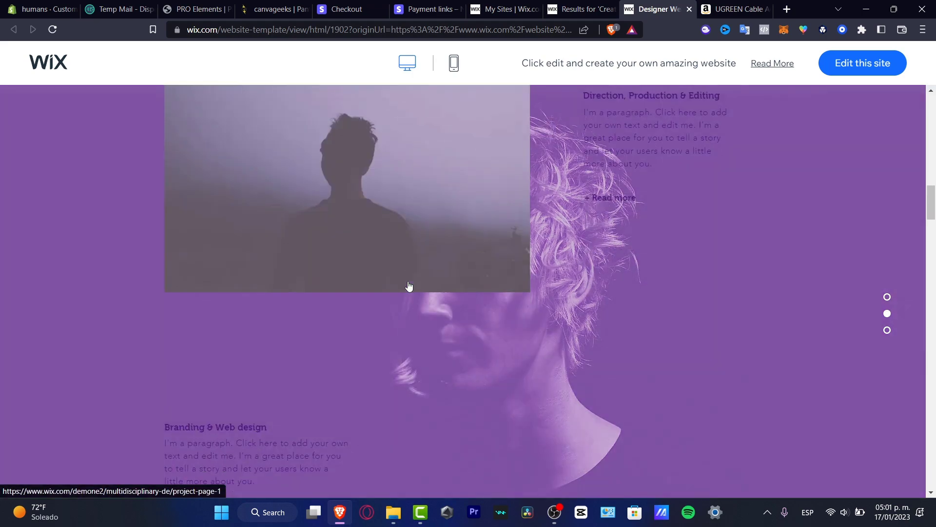
scroll(409, 286, down, 10)
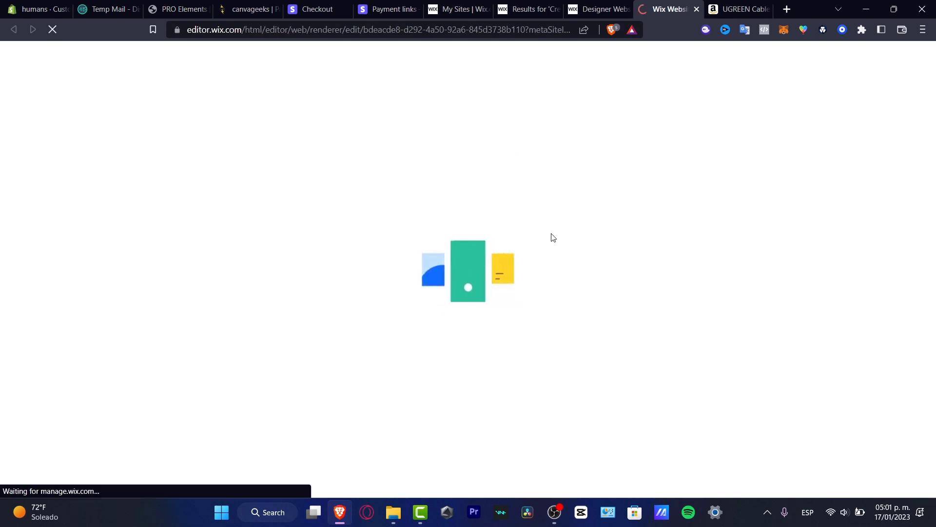
- Open the Dean Raven template in the editor and show its Pages & Menu list
click(594, 11)
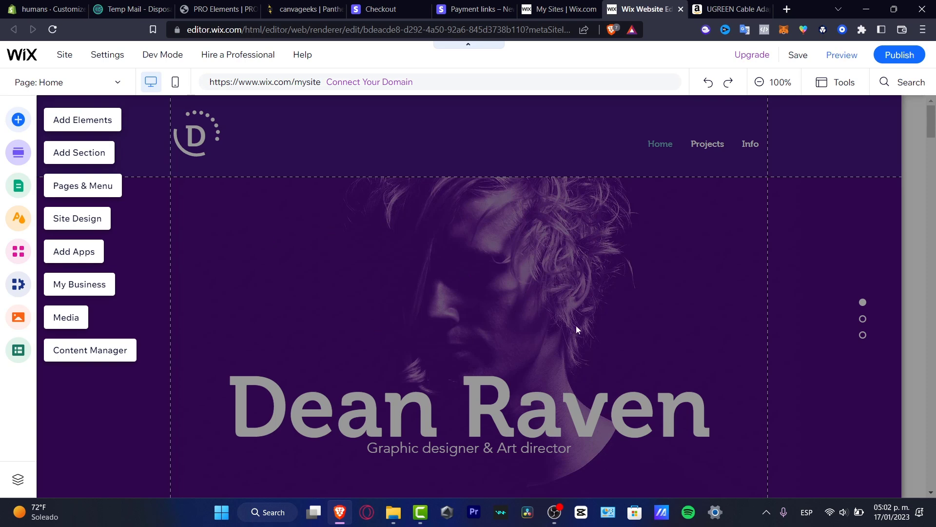
click(20, 187)
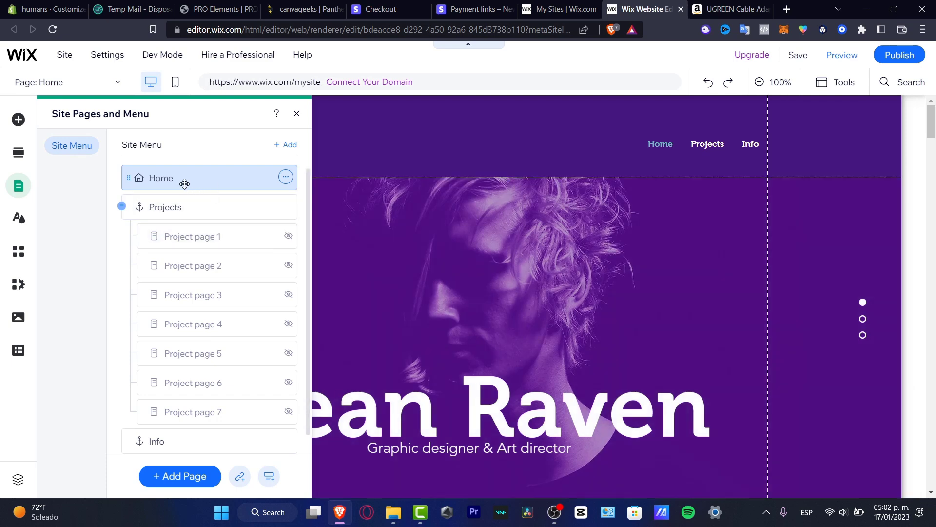
- Look through the Projects section and Project pages 1–4, including Charlotte Ballet
click(184, 207)
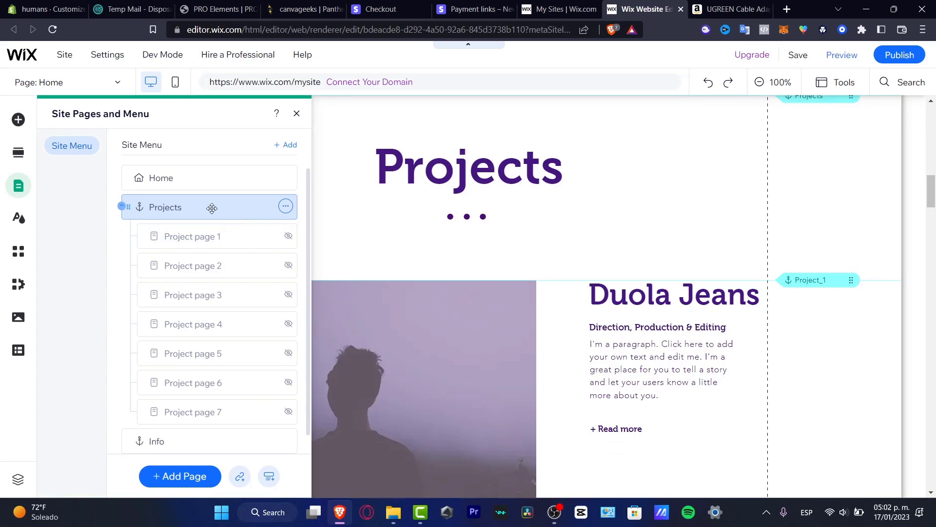
click(230, 235)
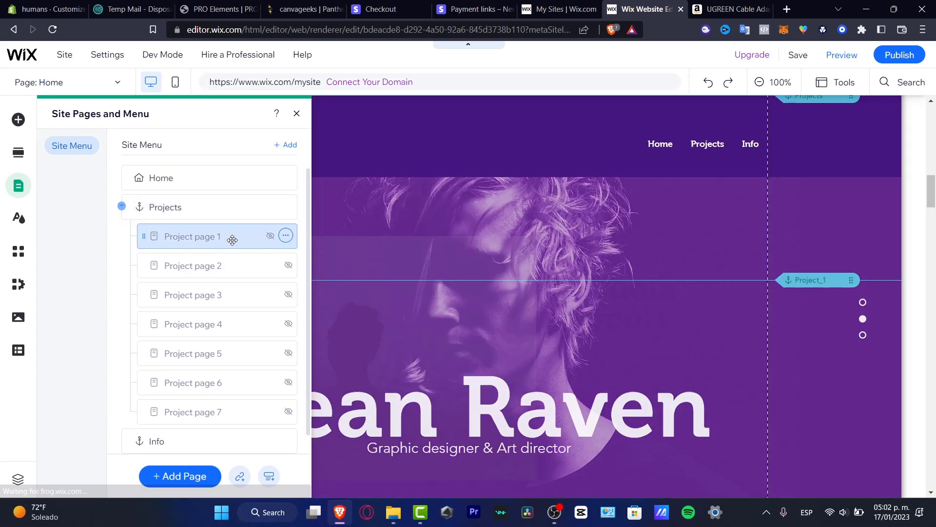
click(210, 267)
click(215, 295)
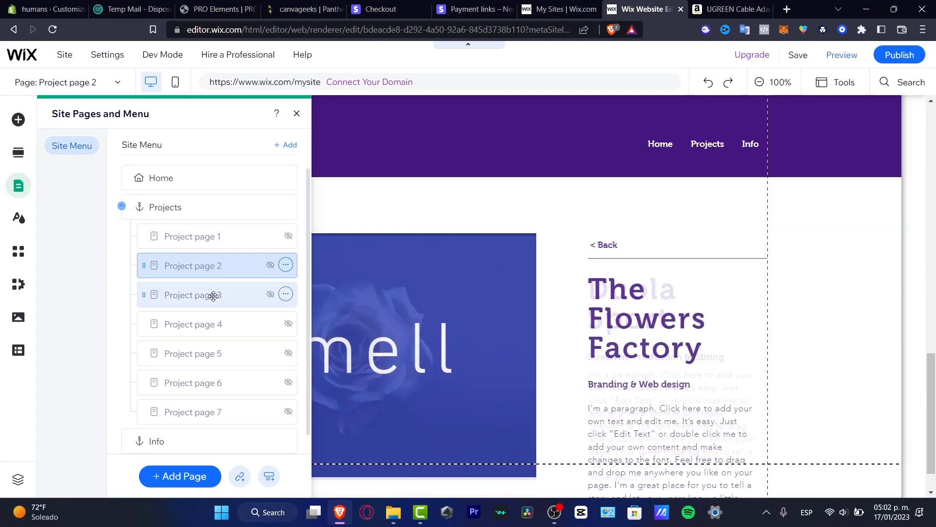
scroll(215, 283, down, 1)
click(215, 298)
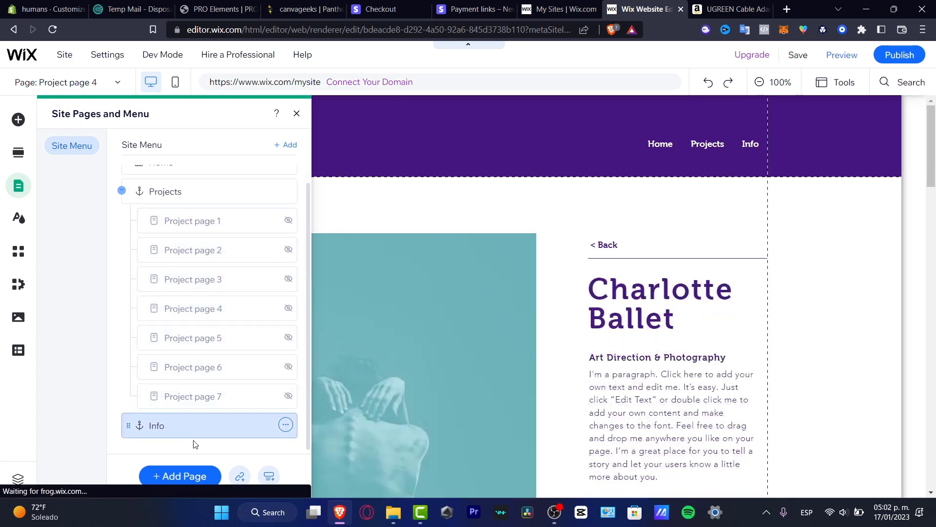
- View the Info section, then bring up the Add Page layout choices
click(207, 437)
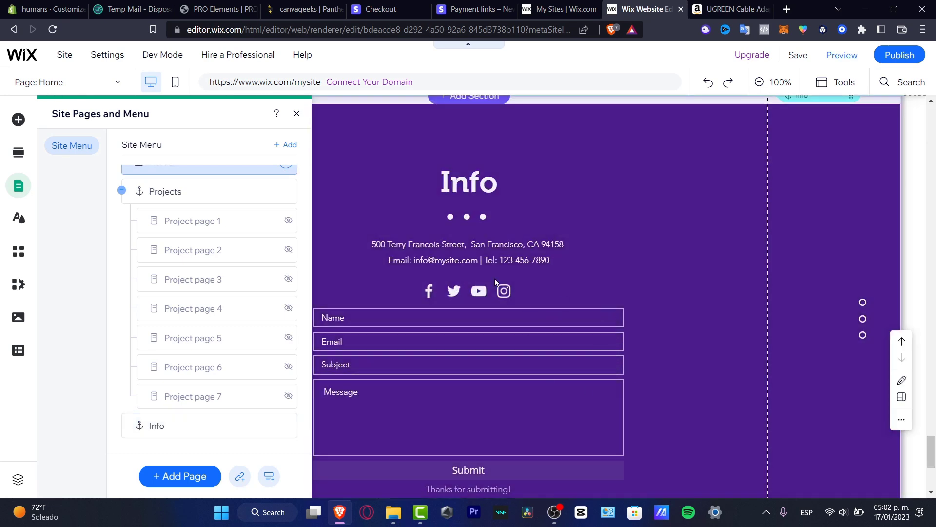
scroll(537, 277, up, 20)
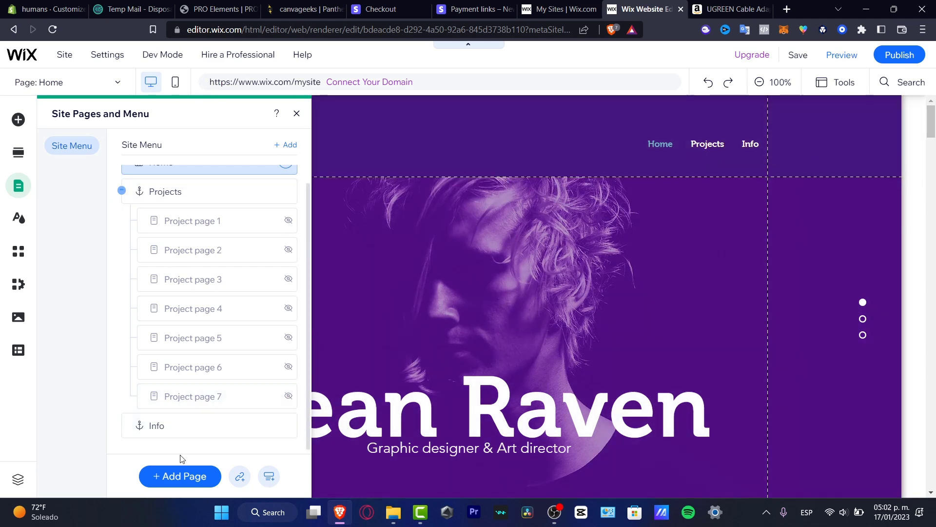
click(180, 474)
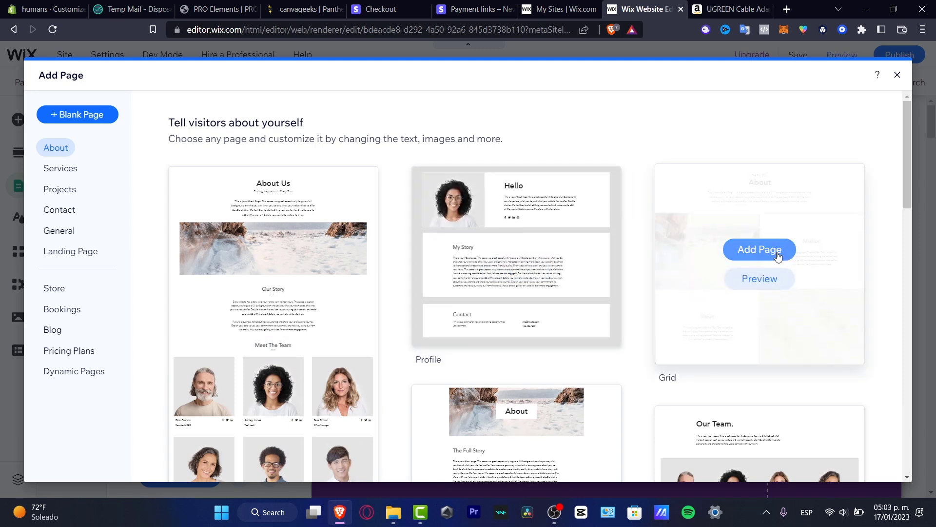
- Add an About layout page and rename it 'Why me', placed after Home
click(777, 255)
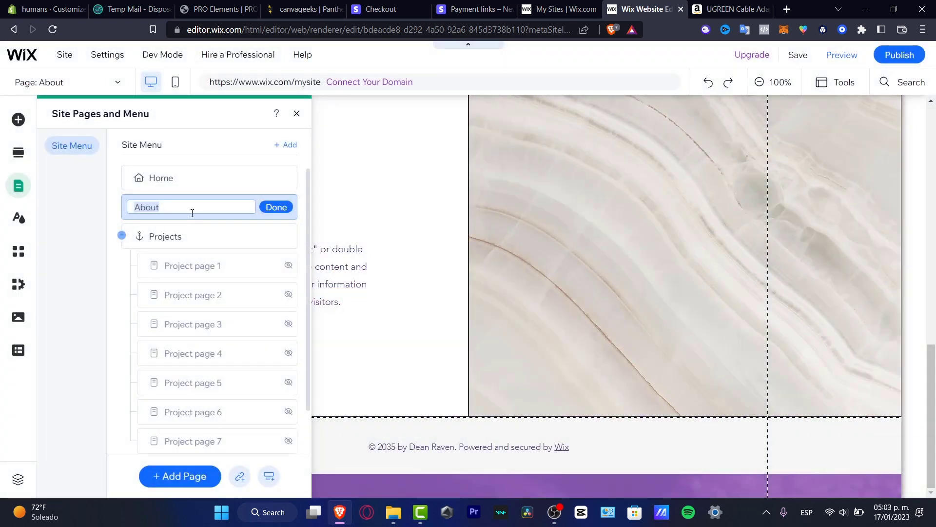
key(BackSpace)
text(Why me)
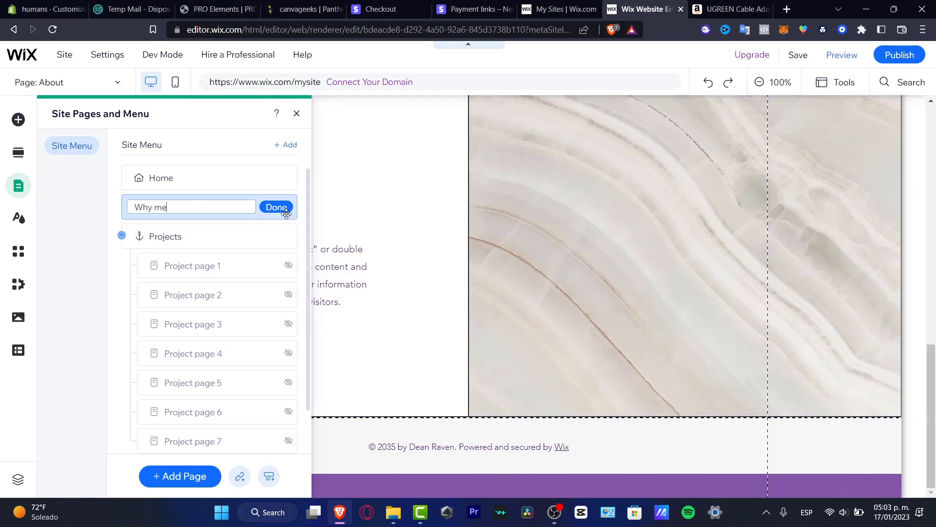
click(282, 208)
click(285, 210)
click(199, 210)
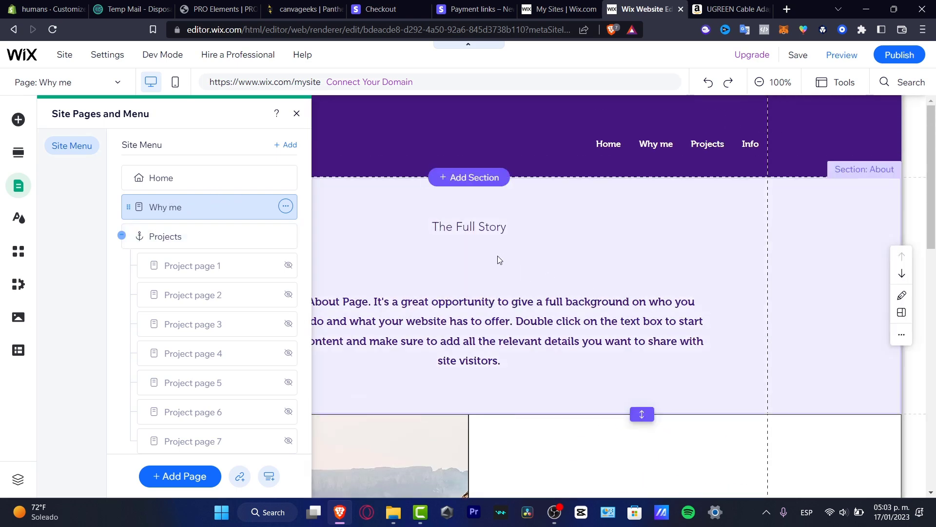
- Replace the heading 'The Full Story' with 'Why working with me?'
click(485, 231)
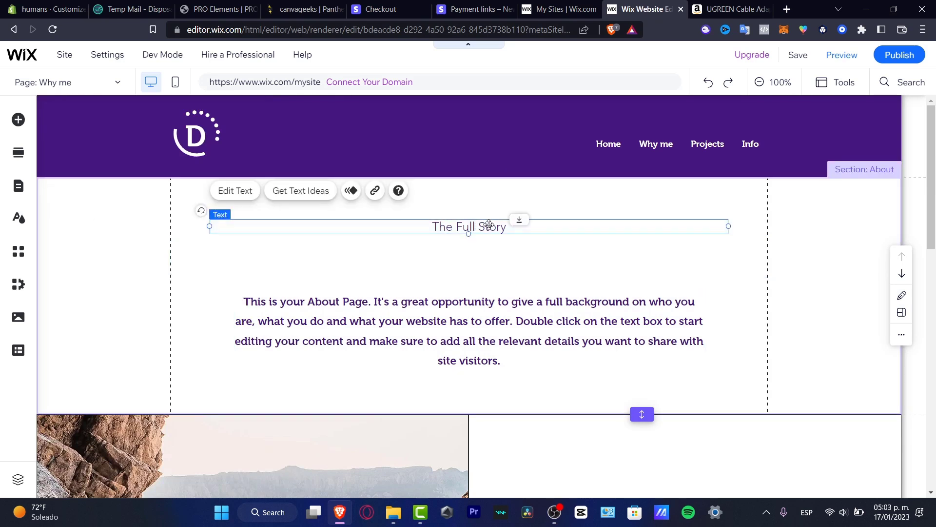
click(245, 190)
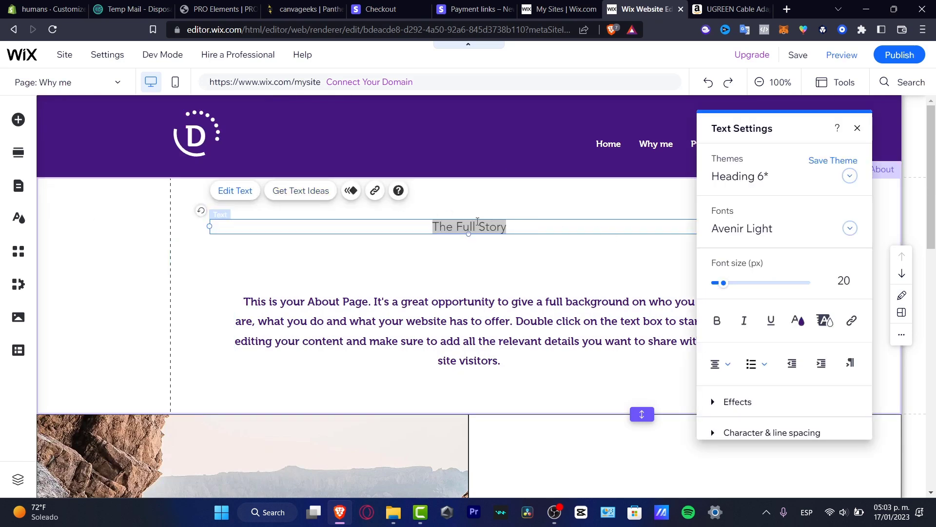
triple_click(464, 226)
text(Why)
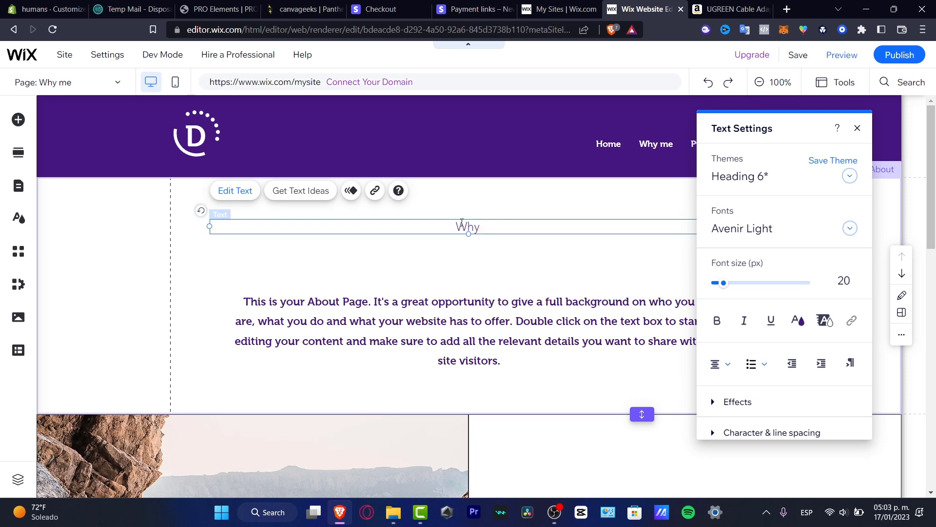
text( working with )
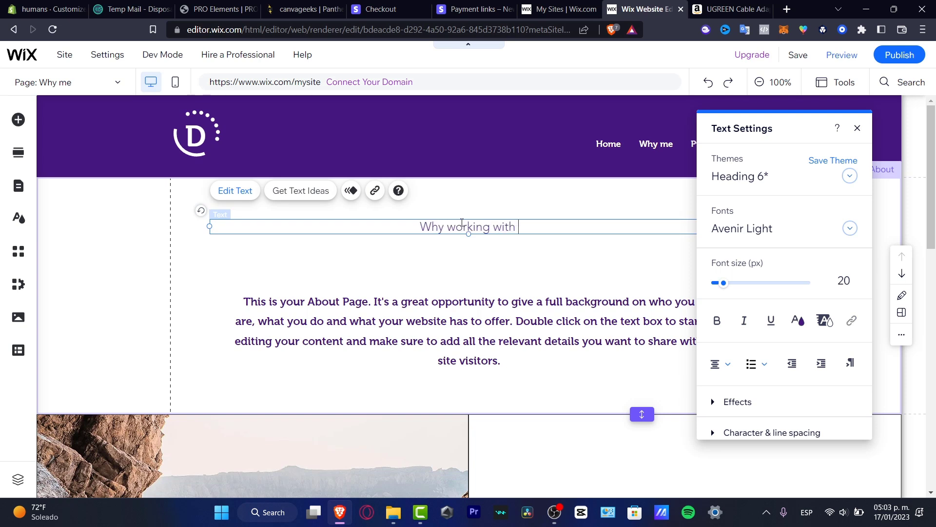
text(me?)
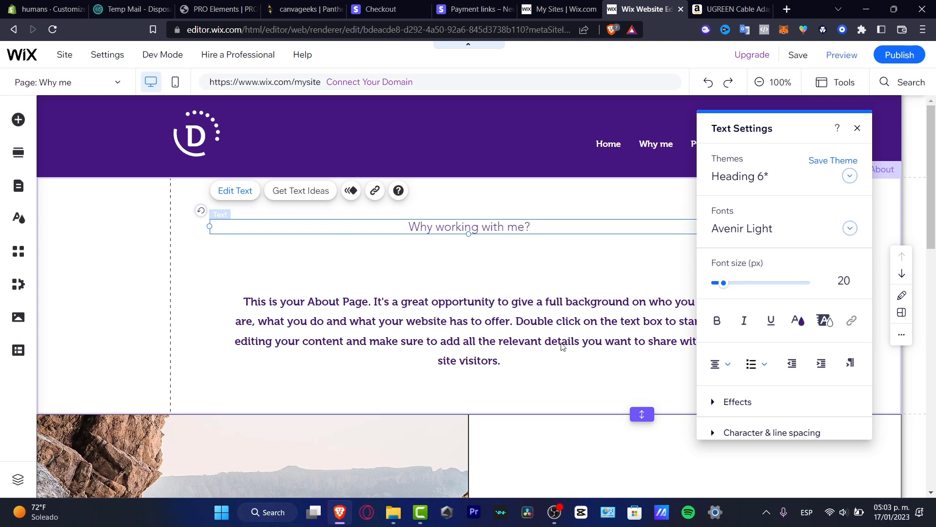
click(489, 325)
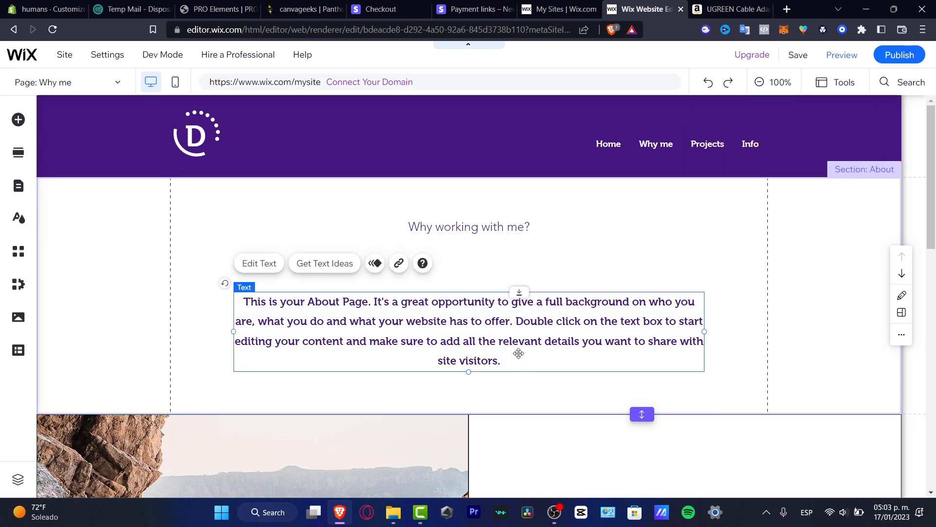
scroll(523, 336, down, 7)
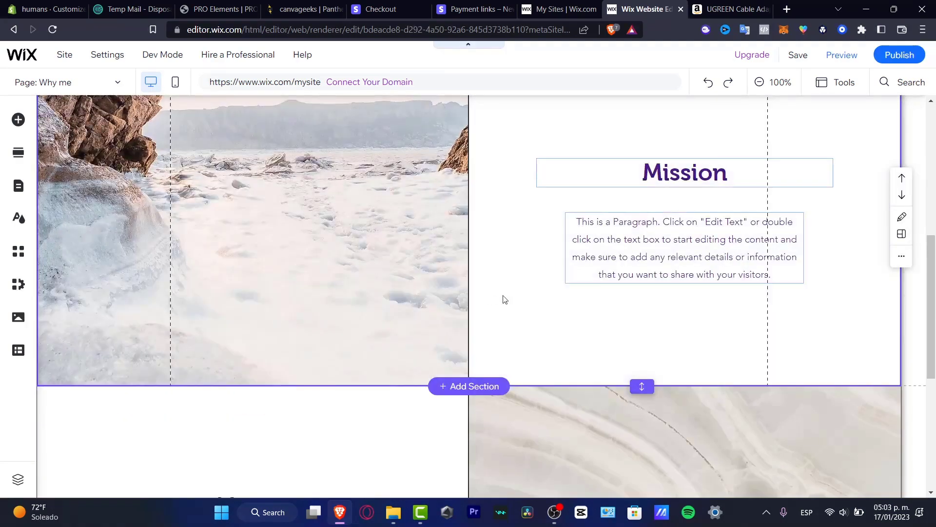
scroll(512, 292, down, 6)
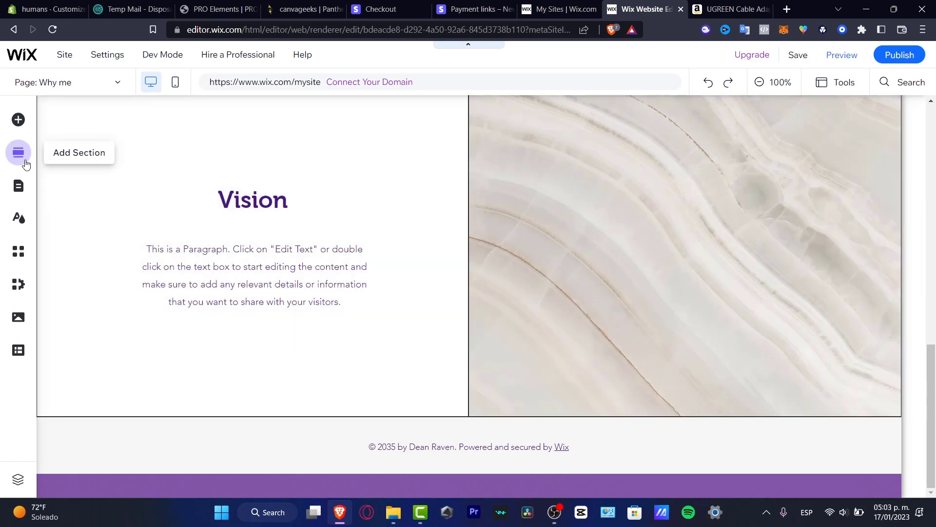
- Close the pages panel and return to the Home hero, header menu now showing Why me
click(24, 161)
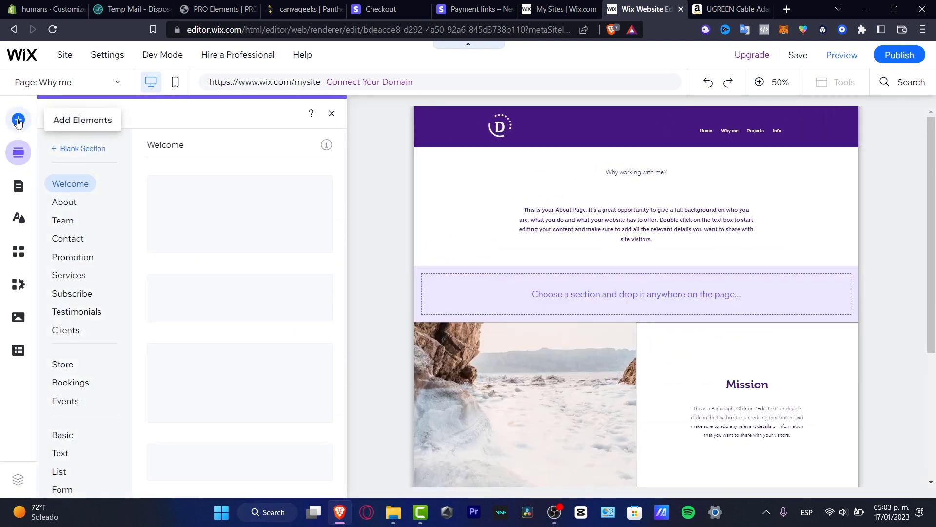
click(18, 186)
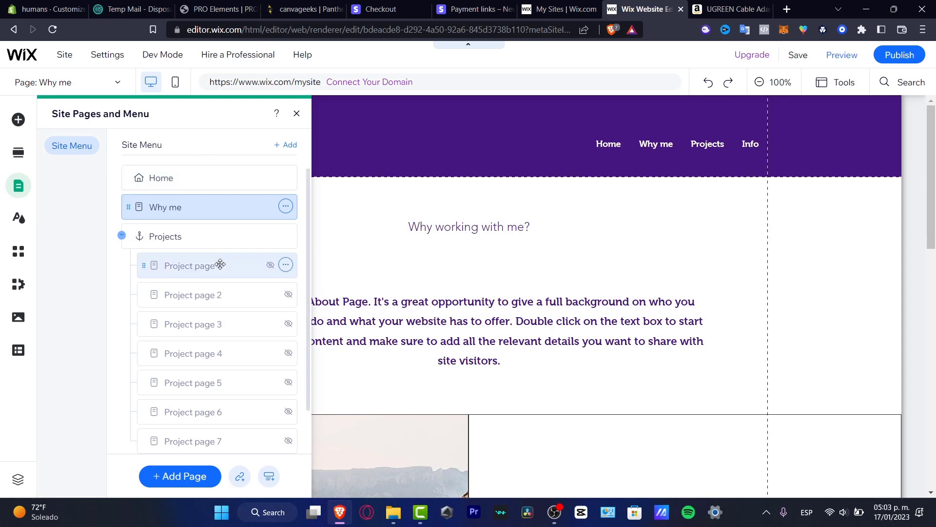
click(185, 238)
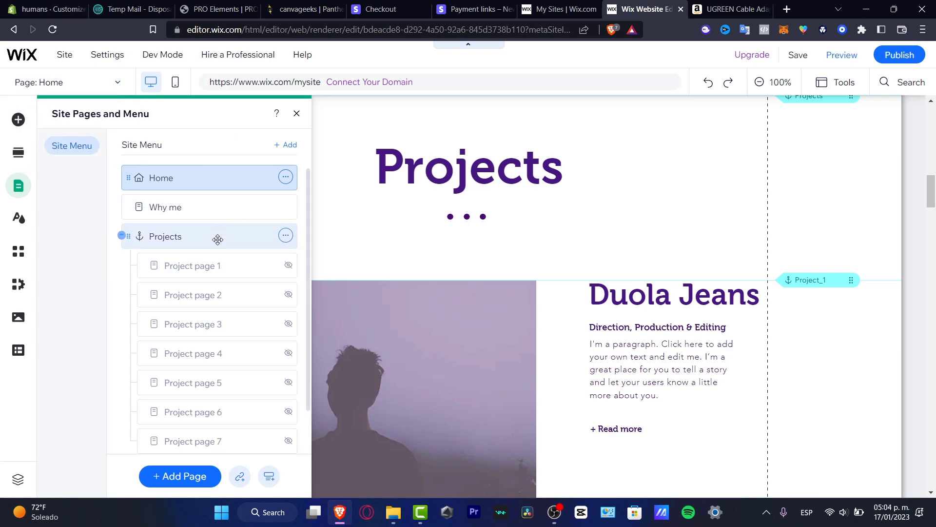
scroll(420, 291, up, 10)
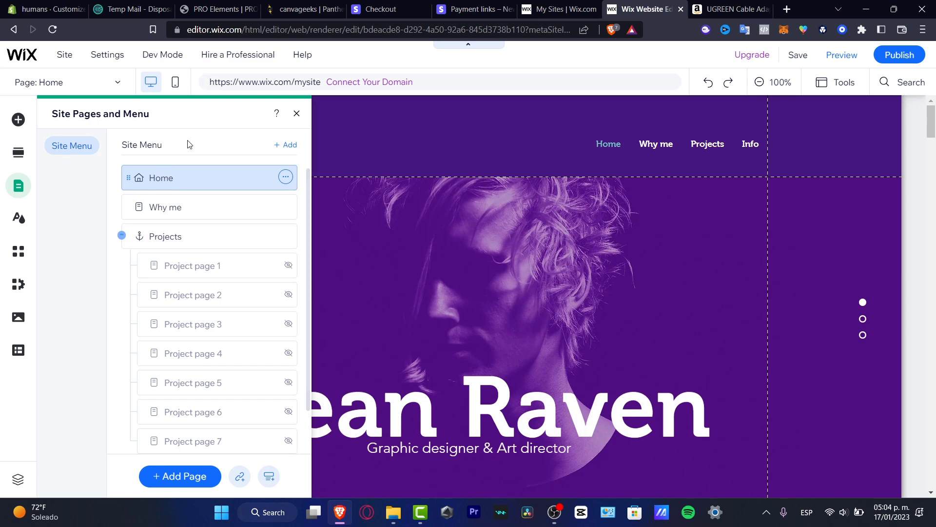
scroll(414, 125, down, 5)
click(424, 147)
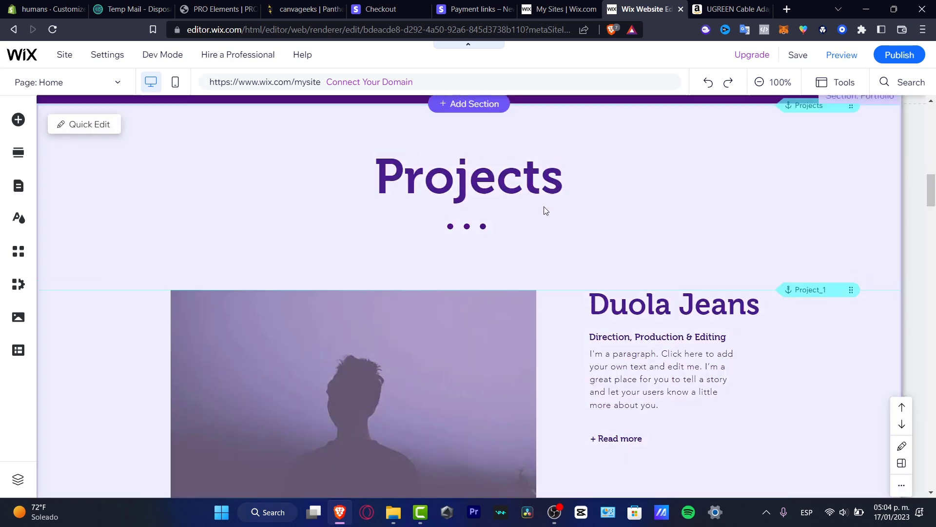
scroll(545, 210, up, 10)
- Apply the bold HOME ABOUT GALLERY CONTACT preset to the header's horizontal menu
click(629, 166)
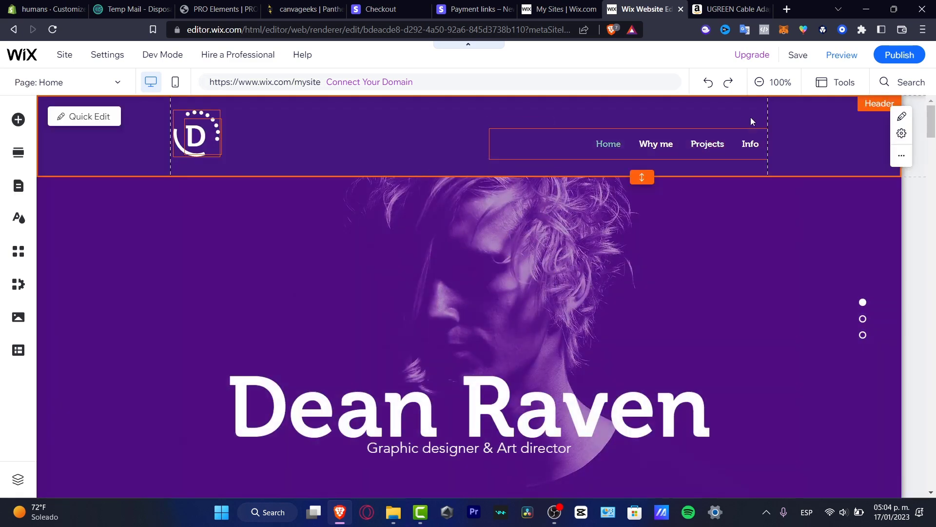
click(237, 131)
click(585, 145)
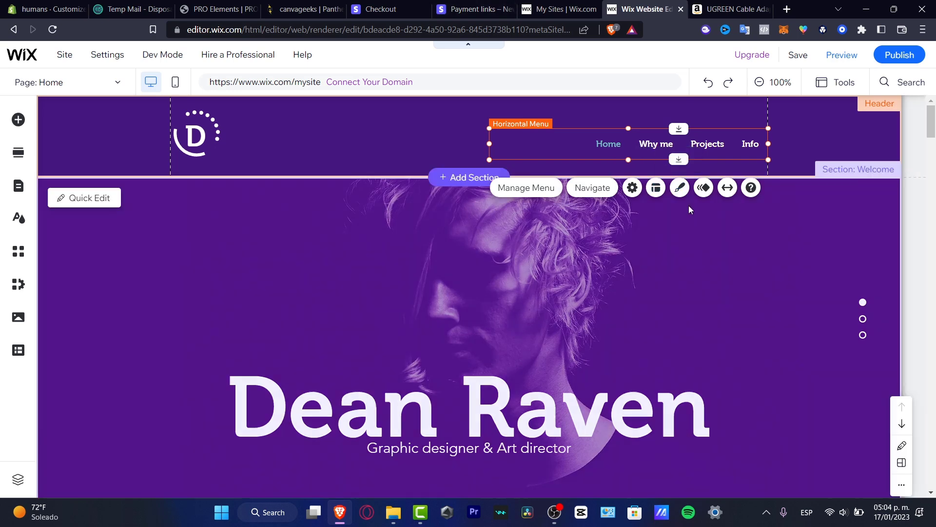
click(680, 189)
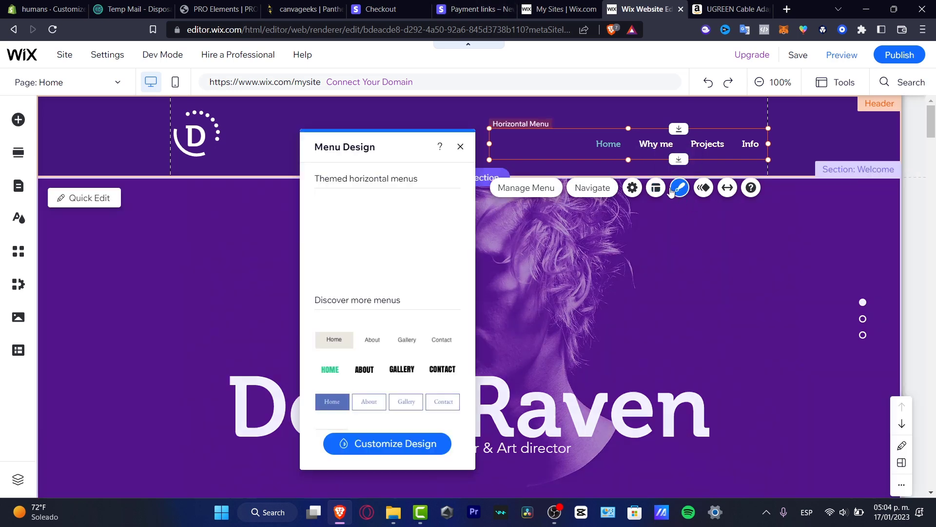
drag(385, 146, 173, 164)
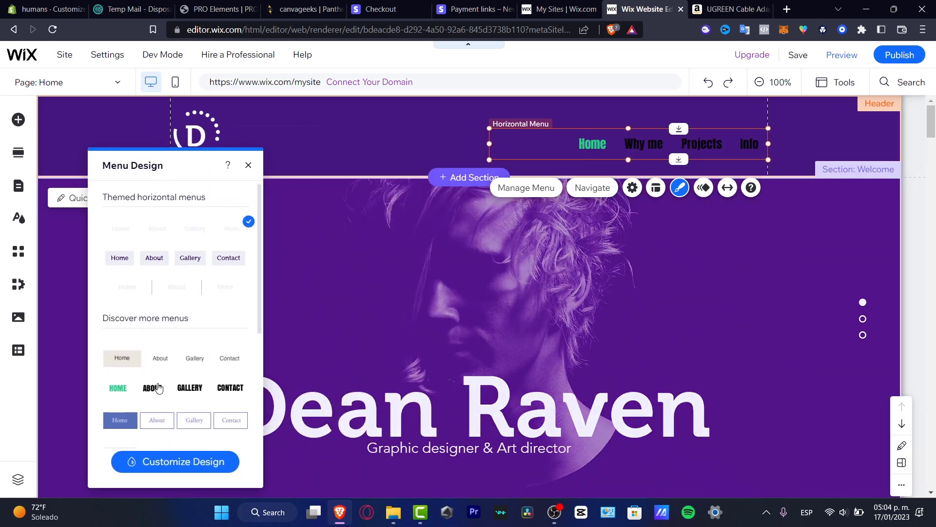
click(195, 389)
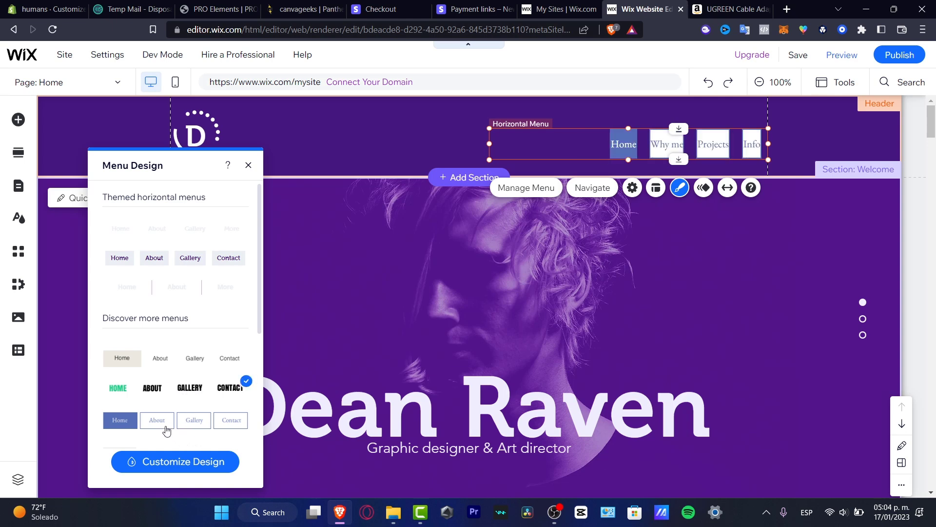
- Add a menu shadow with distance 12, blur 26, larger size and higher opacity, and switch to the second button style
click(204, 461)
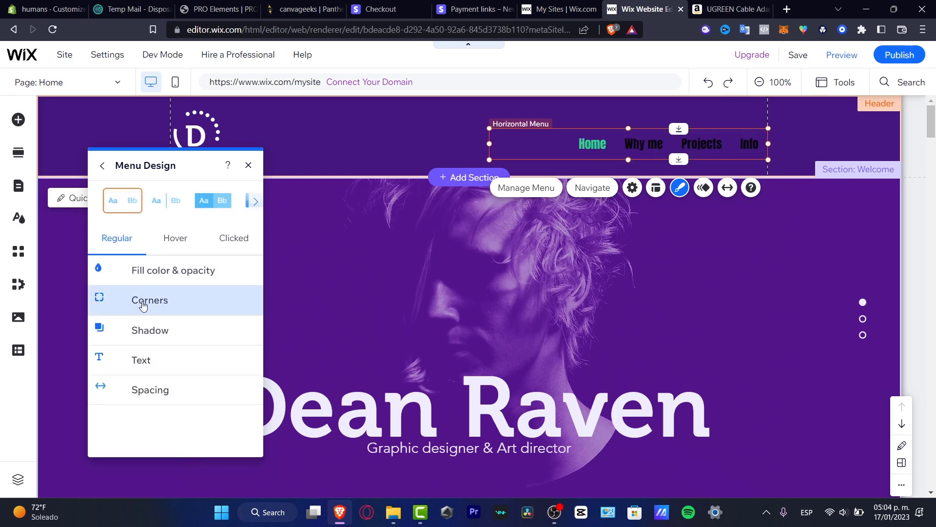
click(175, 282)
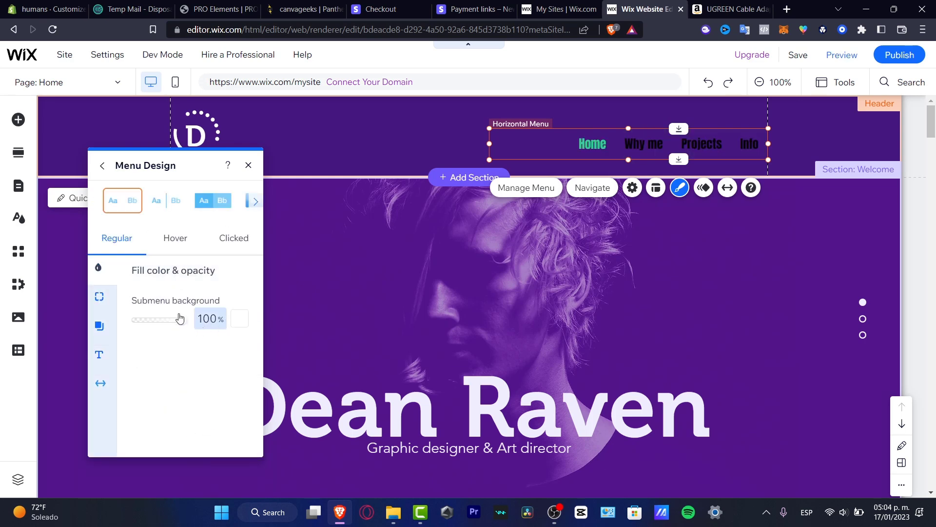
click(99, 296)
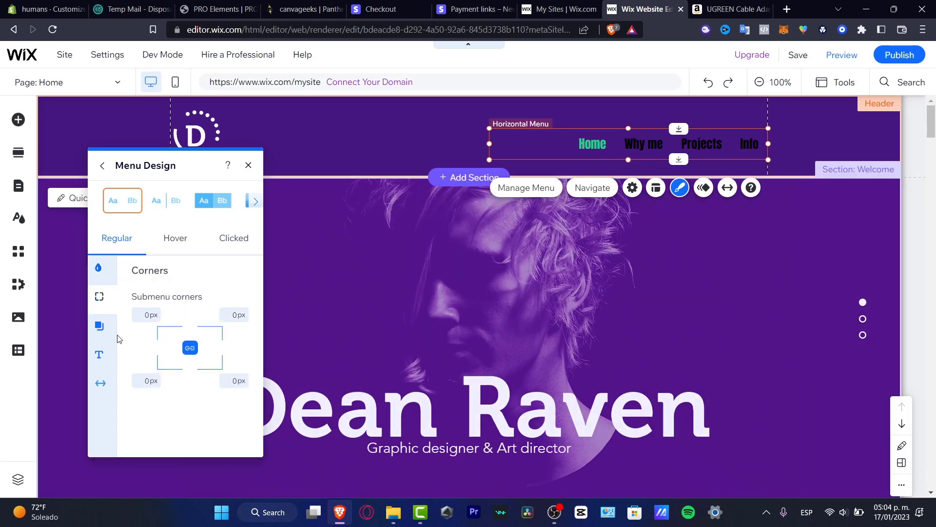
click(100, 325)
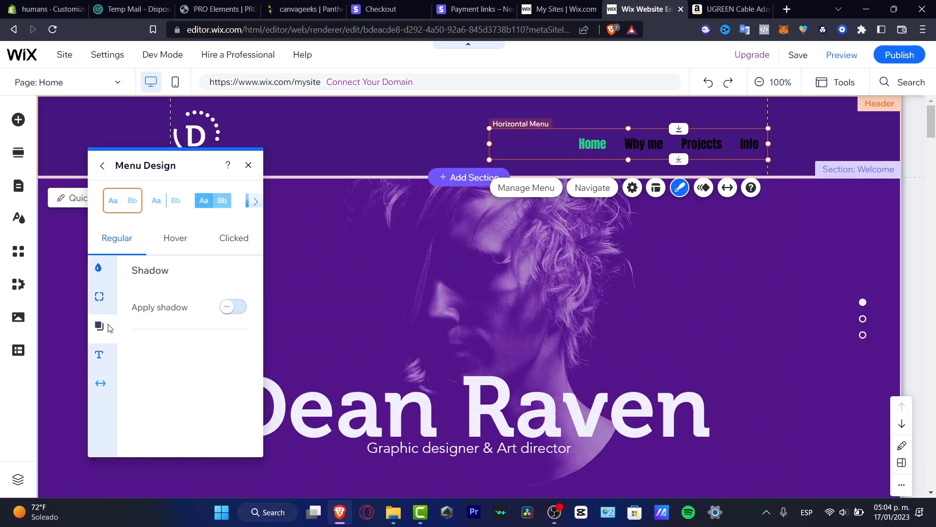
click(241, 308)
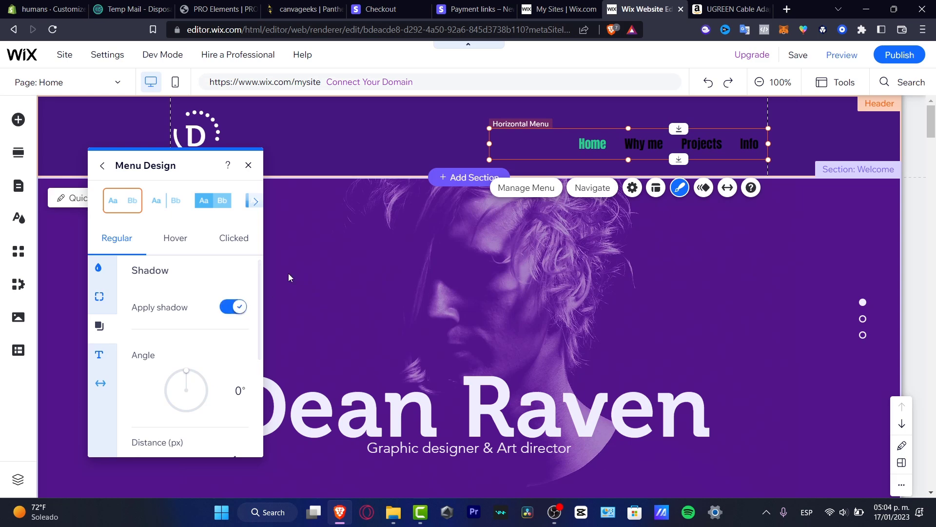
scroll(156, 371, down, 3)
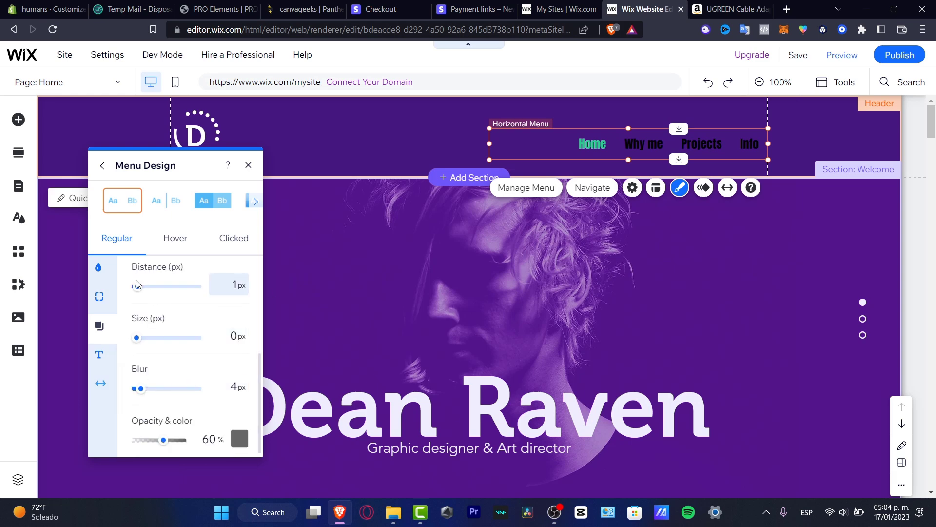
mouse_move(148, 292)
mouse_down()
mouse_move(168, 292)
mouse_move(151, 292)
mouse_up()
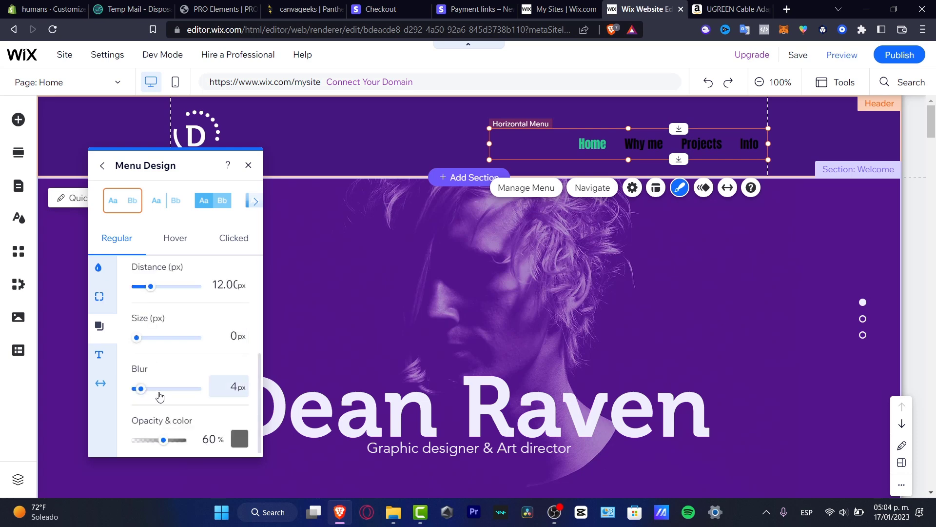
drag(163, 396, 168, 389)
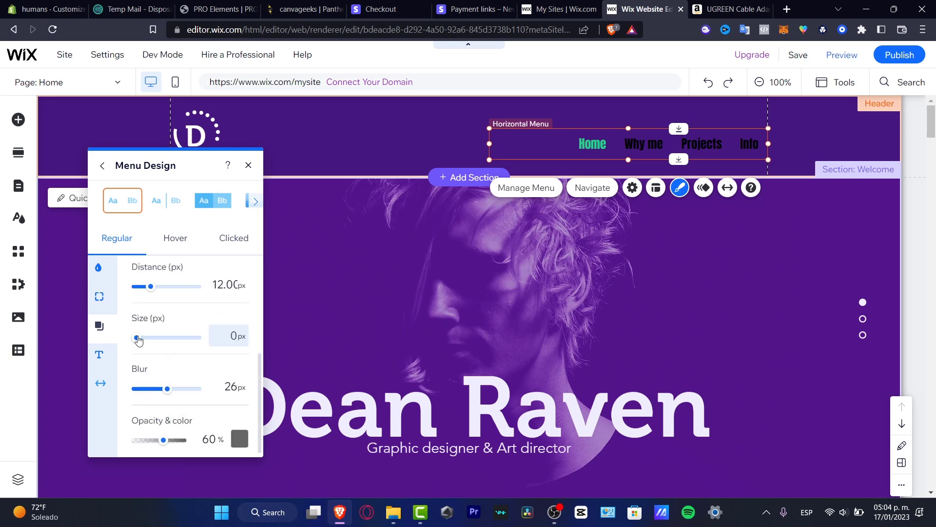
drag(145, 341, 149, 341)
drag(164, 440, 177, 440)
click(169, 201)
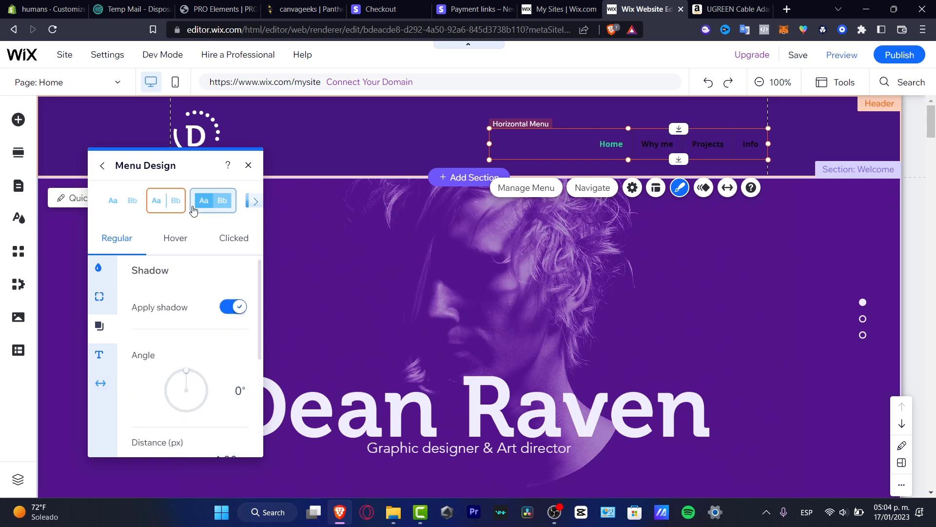
click(248, 166)
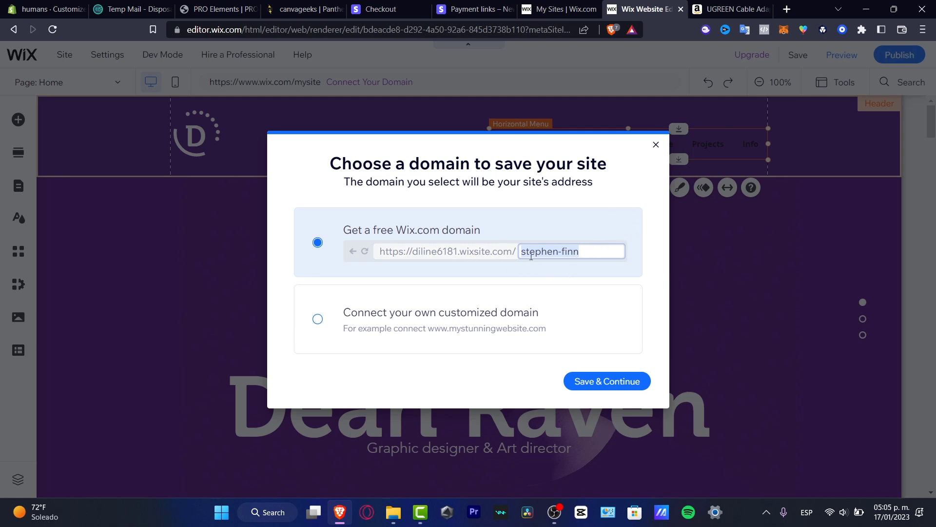
- Save the site under the free Wix.com domain and select the welcome hero section
click(632, 389)
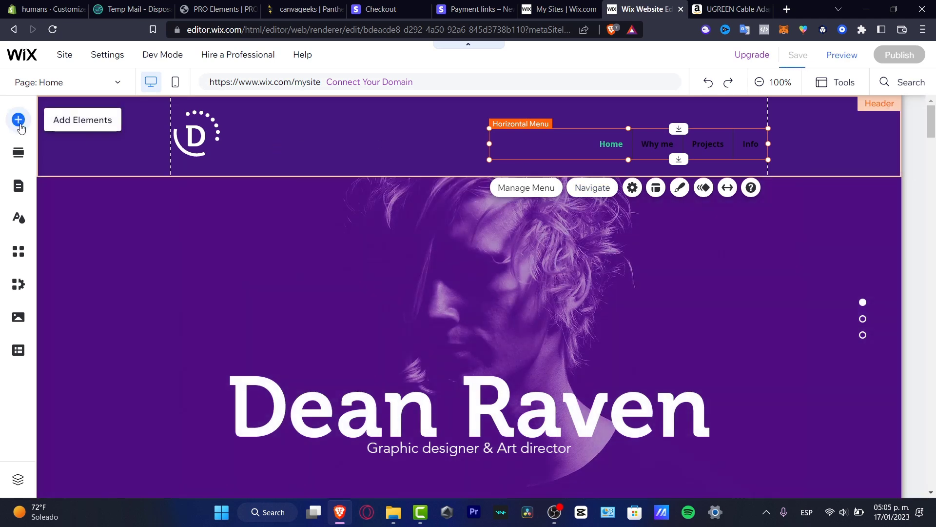
click(86, 221)
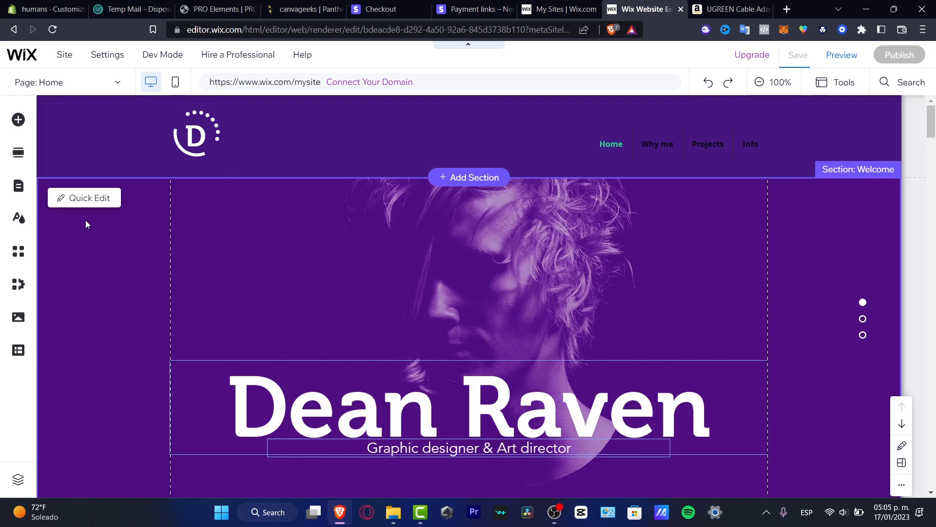
- Set the hero section's background to the snowy mountain video
right_click(99, 276)
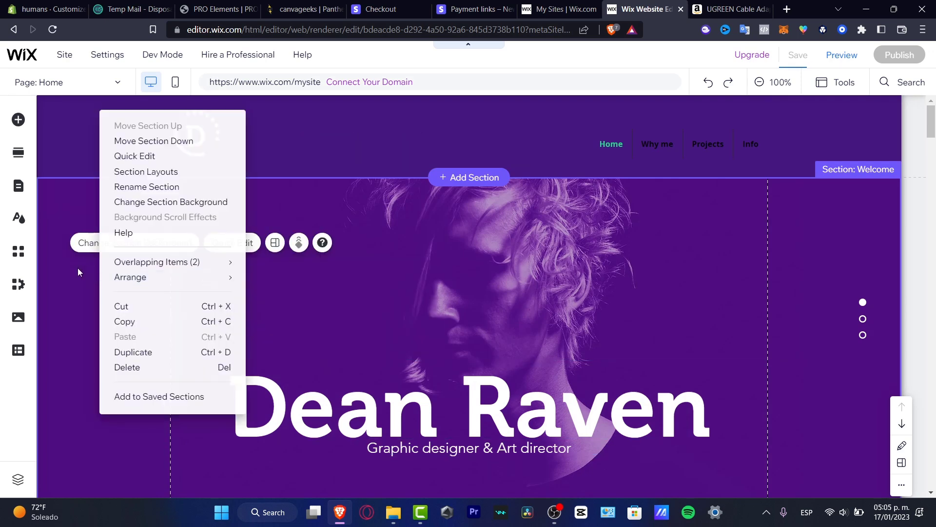
click(71, 271)
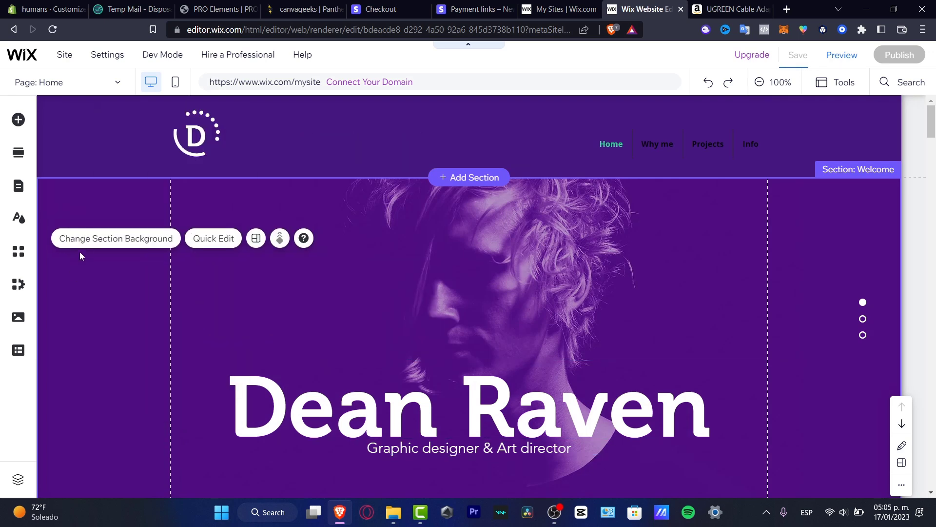
click(127, 247)
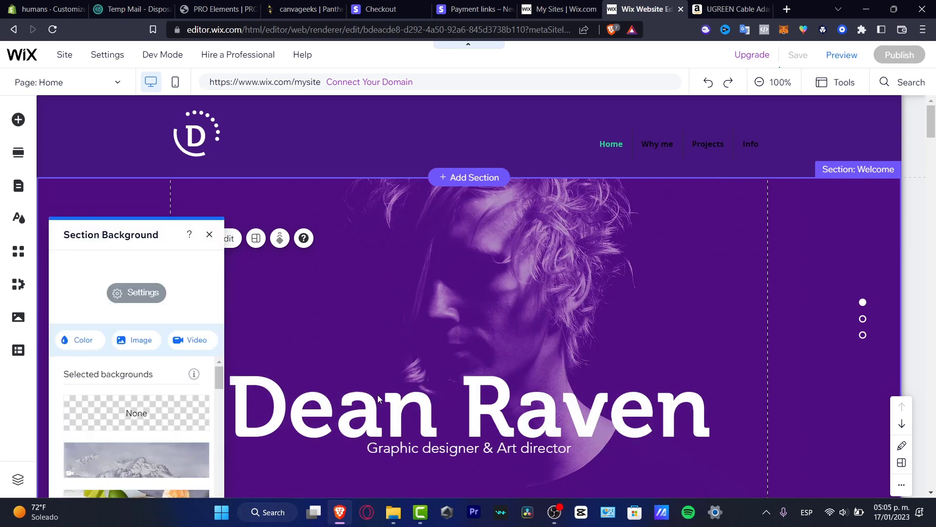
click(151, 466)
- Save the site with Ctrl+S and return to the hero's video background
key(ctrl+s)
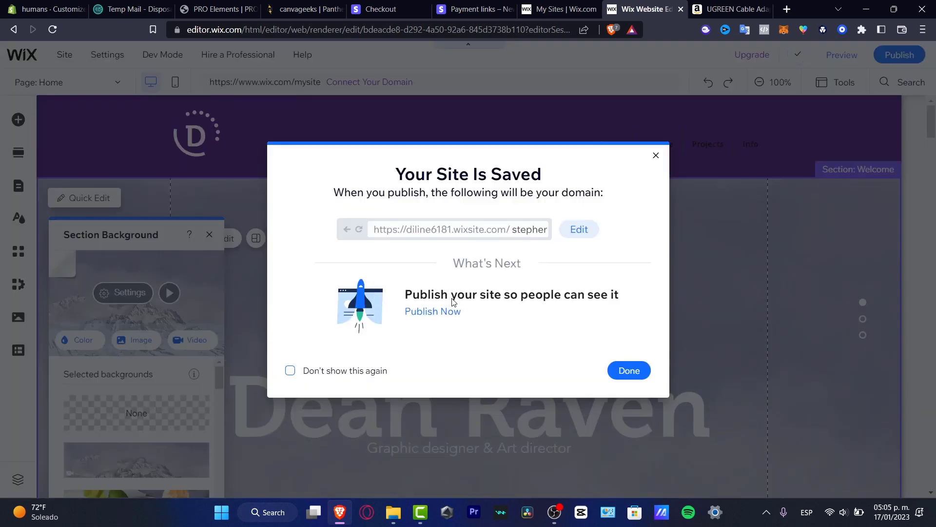
click(627, 371)
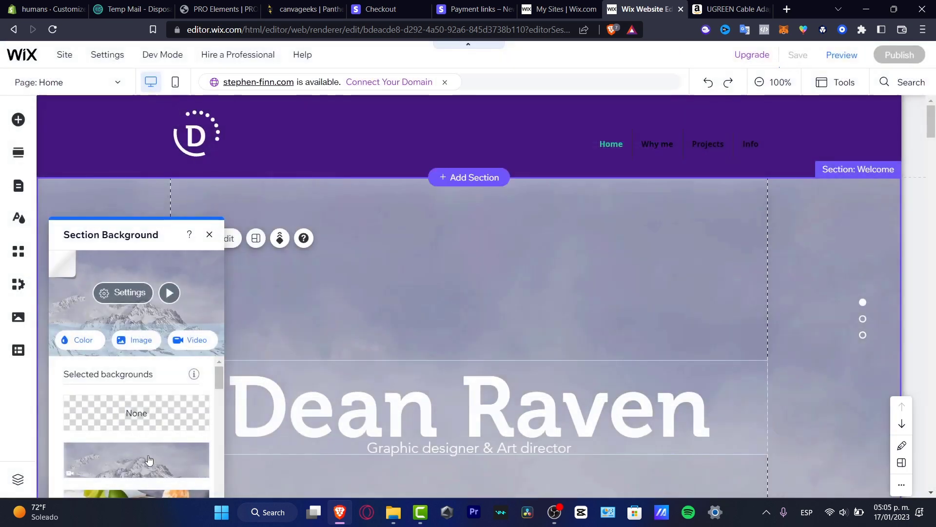
mouse_move(150, 462)
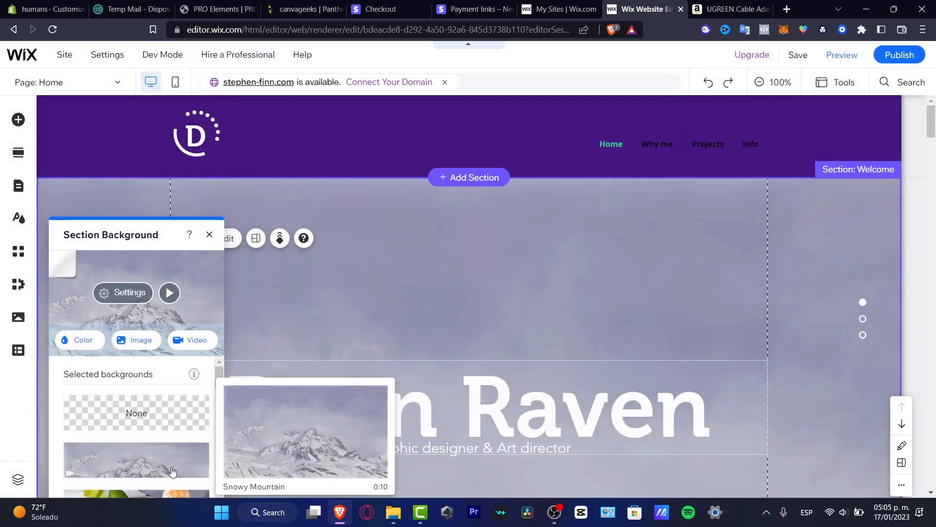
scroll(815, 304, down, 4)
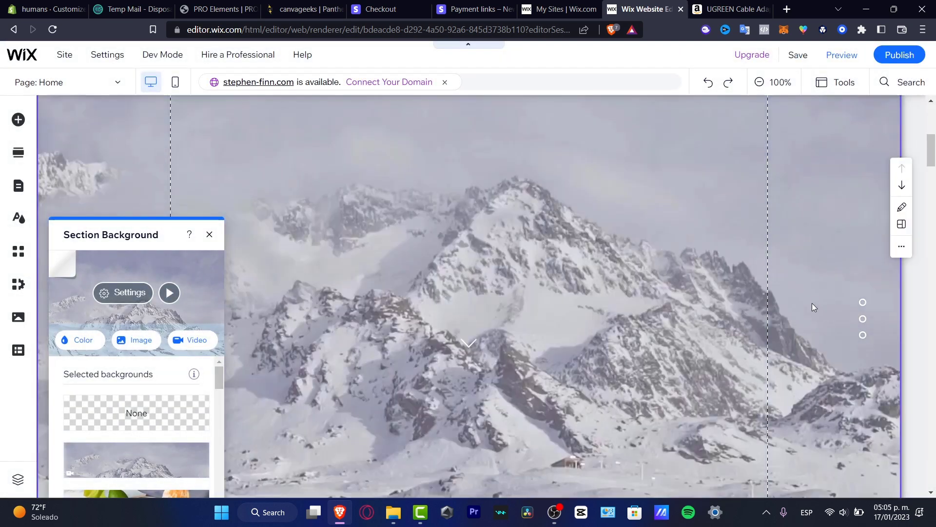
scroll(812, 303, down, 3)
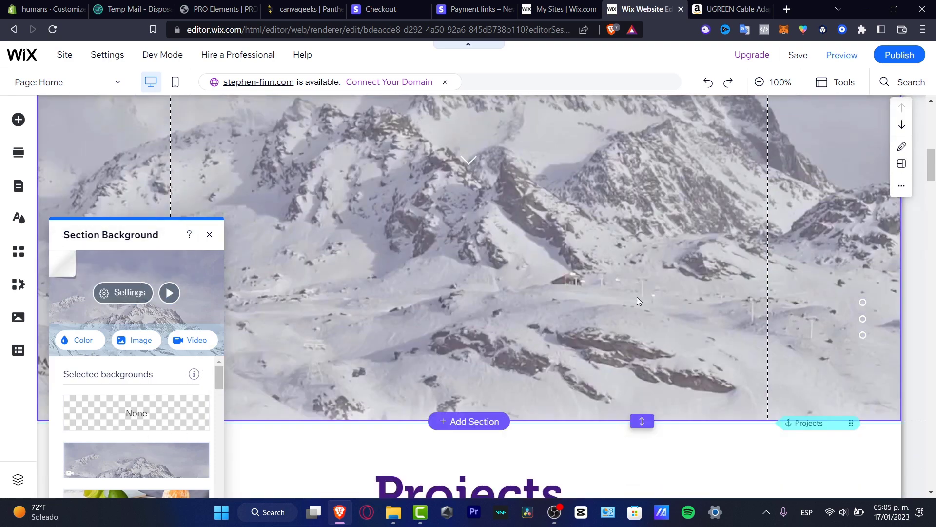
scroll(677, 302, up, 4)
scroll(683, 332, down, 4)
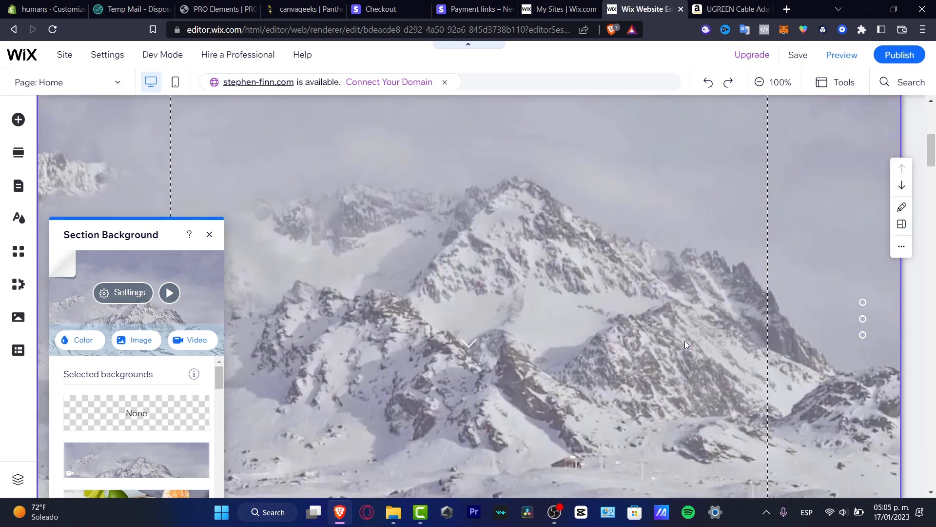
- Keep the mountain video at Normal play speed, close its settings, and save the site
click(146, 292)
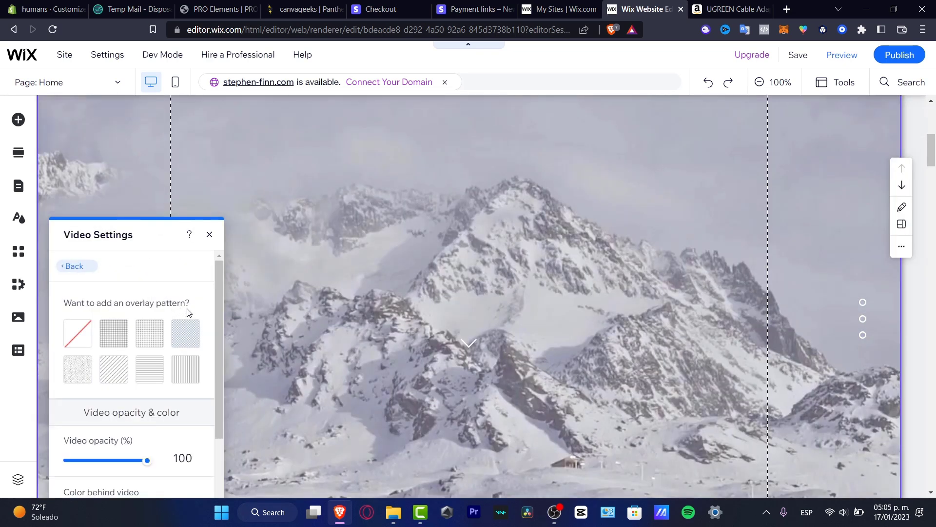
drag(218, 319, 224, 475)
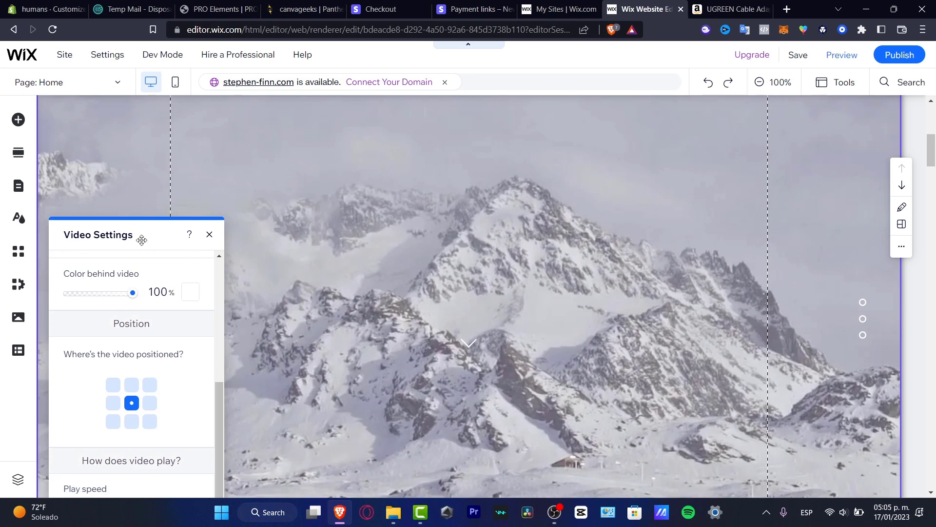
drag(143, 239, 180, 124)
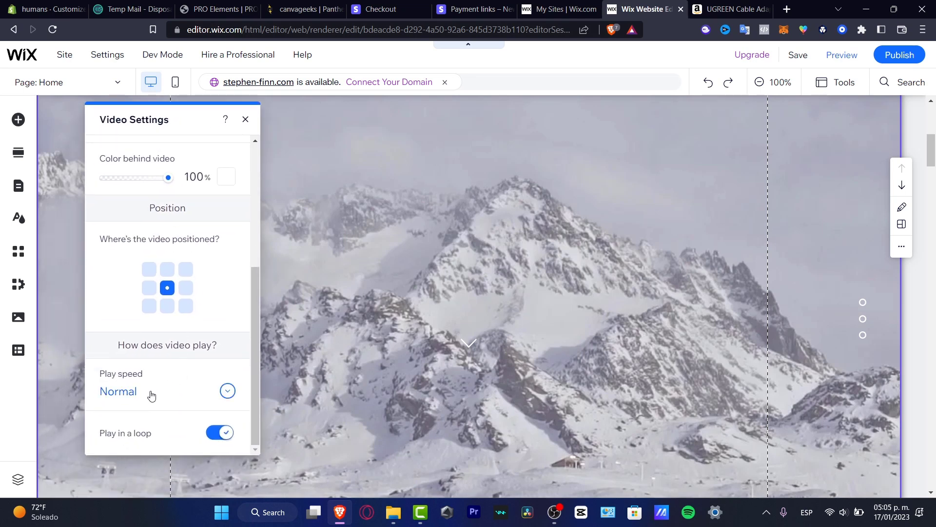
click(227, 391)
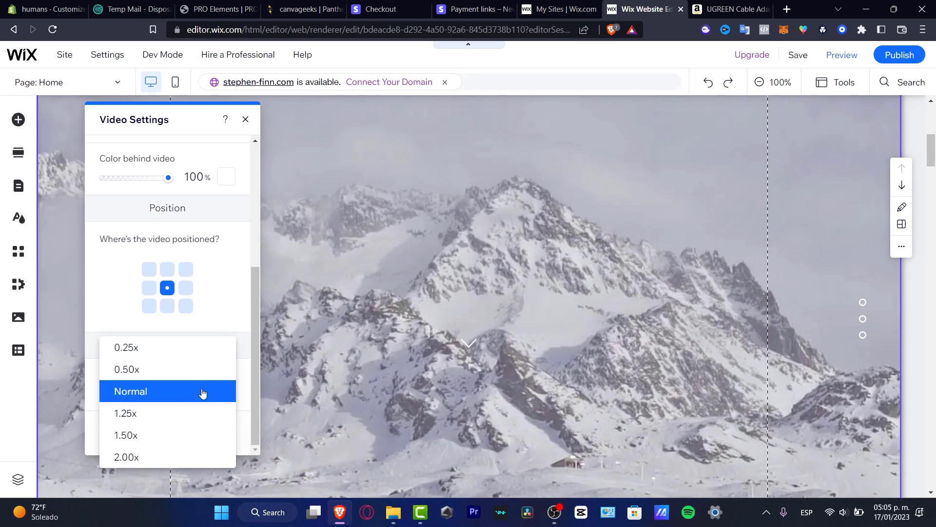
click(203, 393)
drag(253, 314, 262, 122)
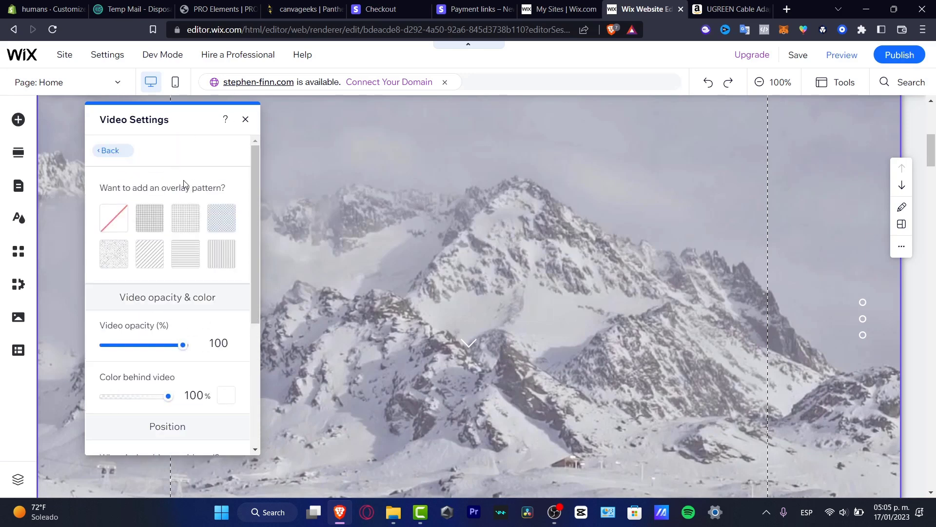
click(246, 119)
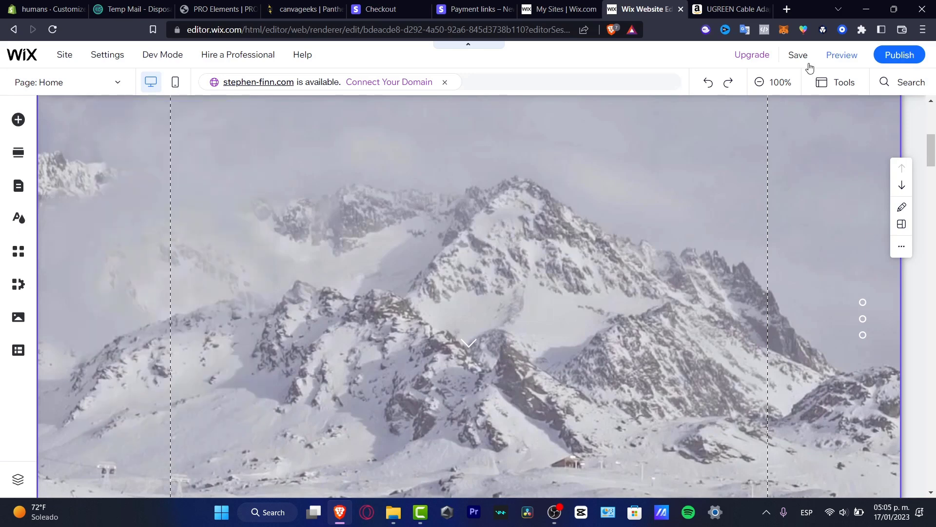
click(792, 56)
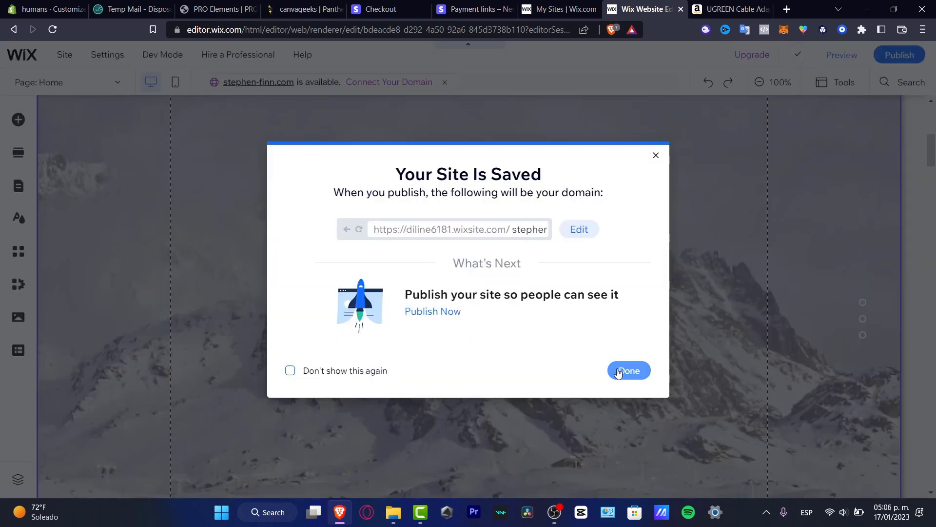
- Publish the site and scroll through the live homepage and Projects section
click(643, 375)
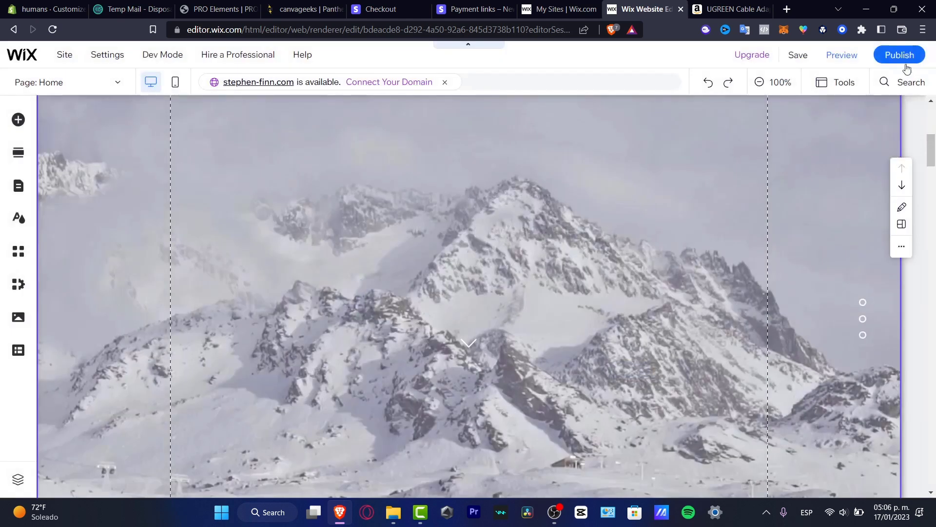
click(902, 56)
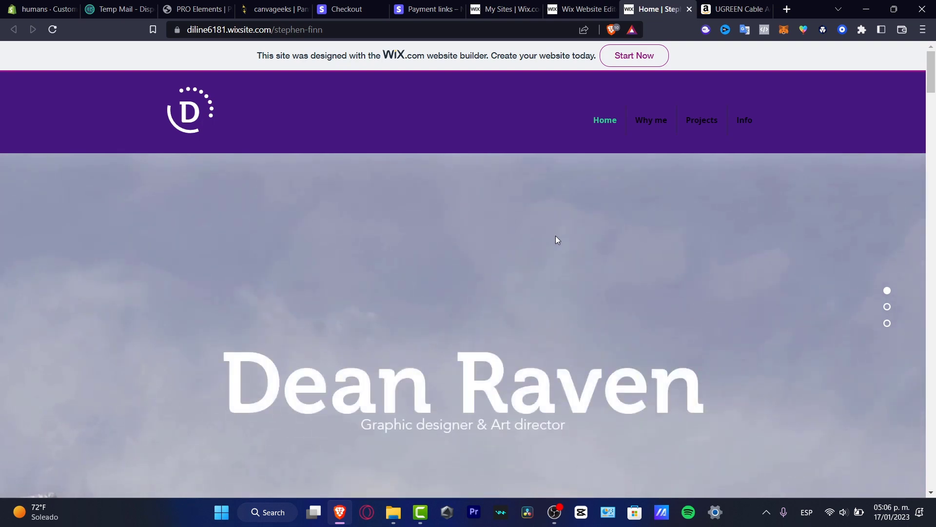
scroll(560, 241, down, 3)
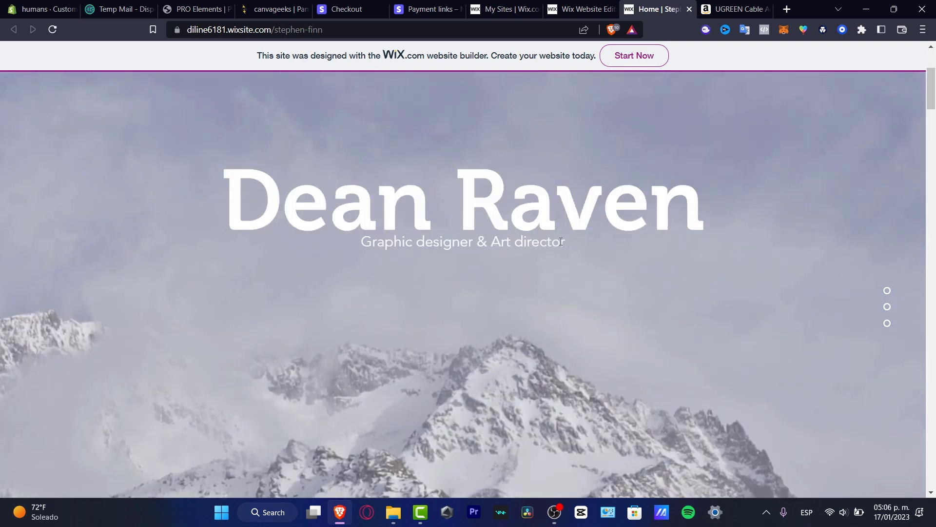
scroll(561, 241, up, 3)
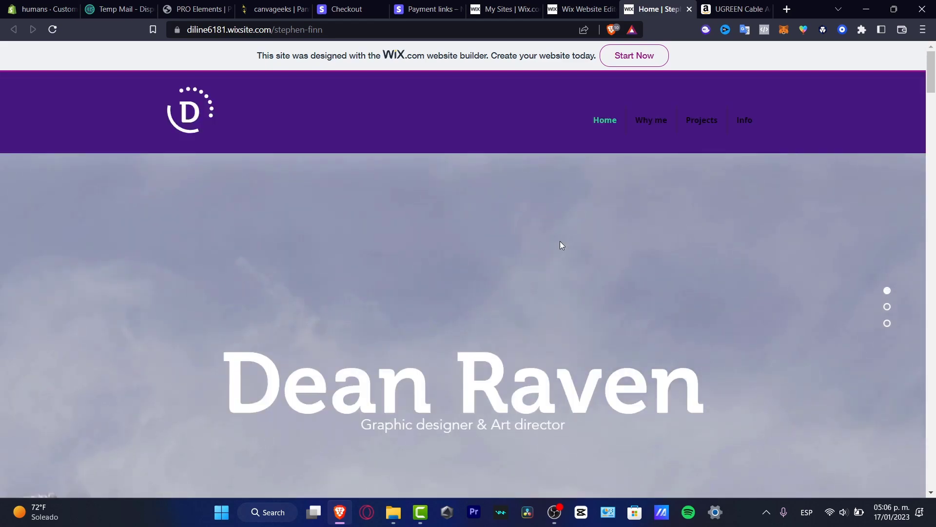
scroll(419, 349, down, 12)
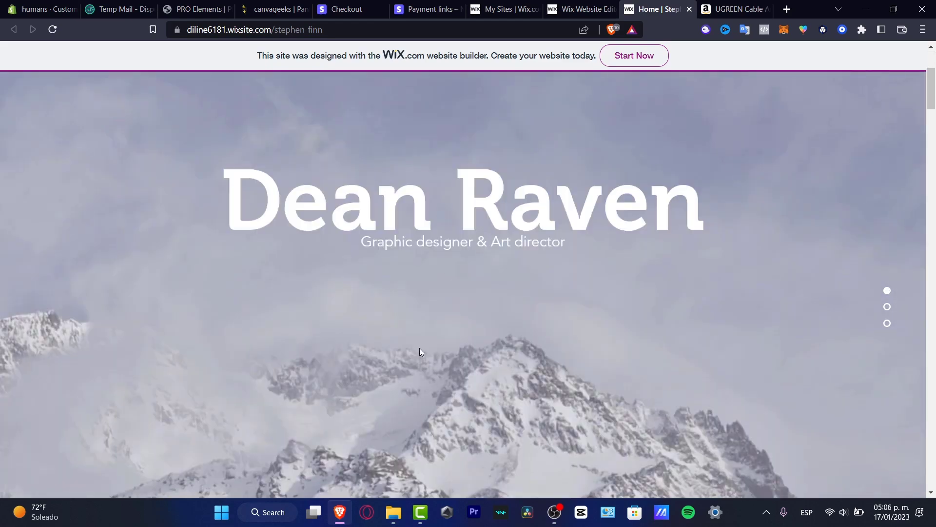
scroll(422, 349, down, 10)
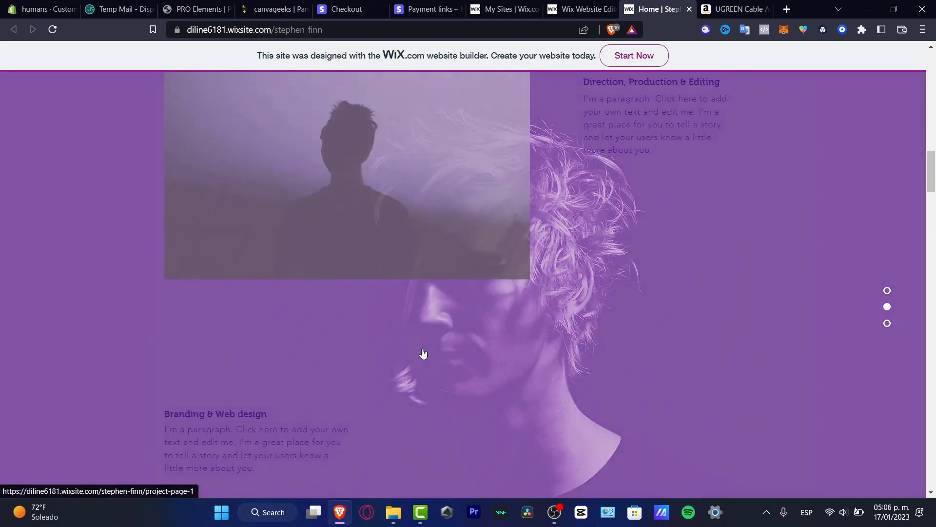
scroll(422, 353, down, 5)
scroll(421, 352, up, 10)
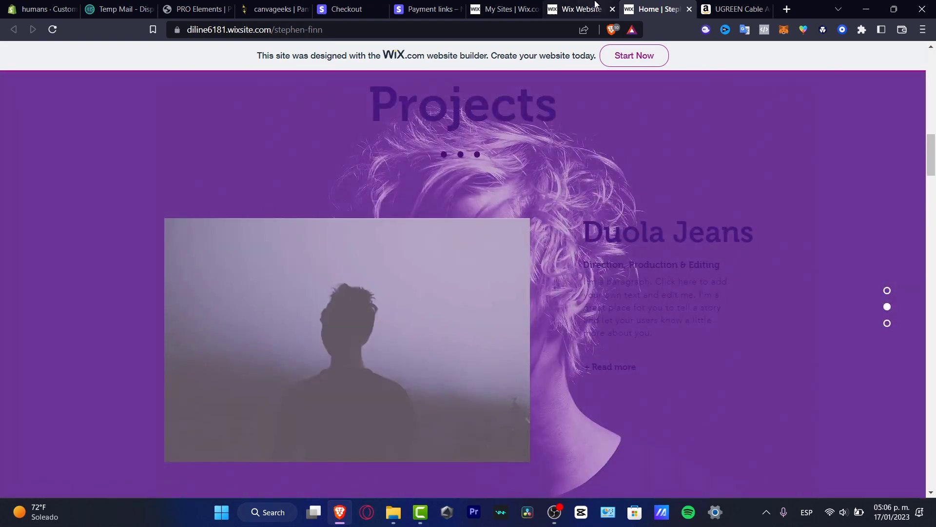
- Return to the editor, closing the published confirmation and the mobile editing prompt
click(580, 9)
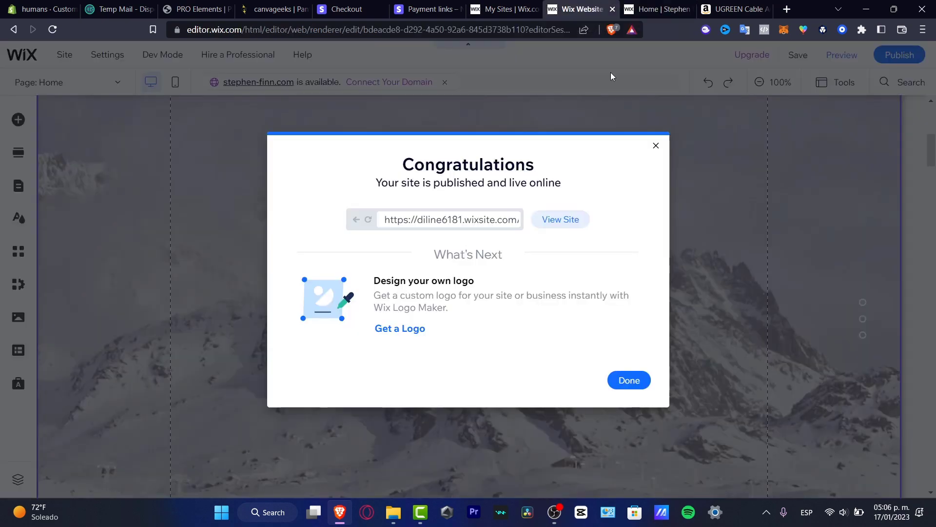
click(656, 146)
click(655, 10)
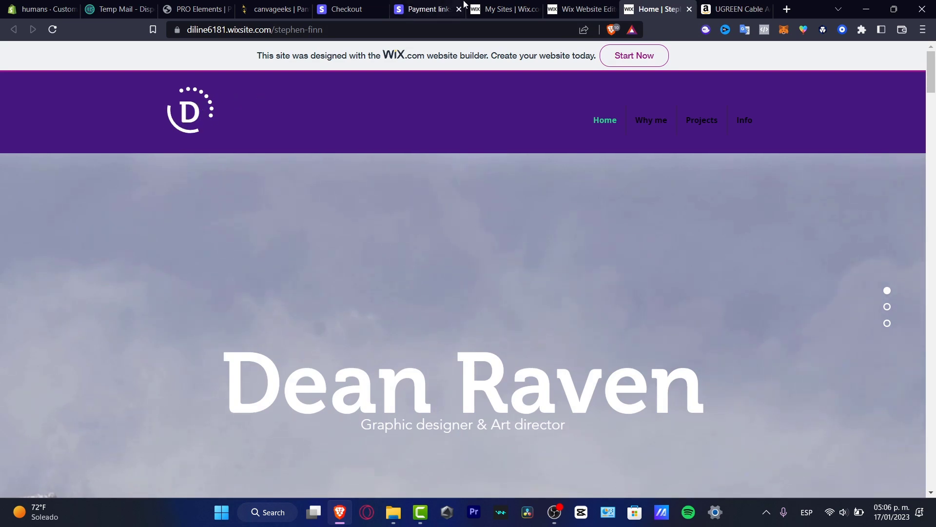
click(604, 6)
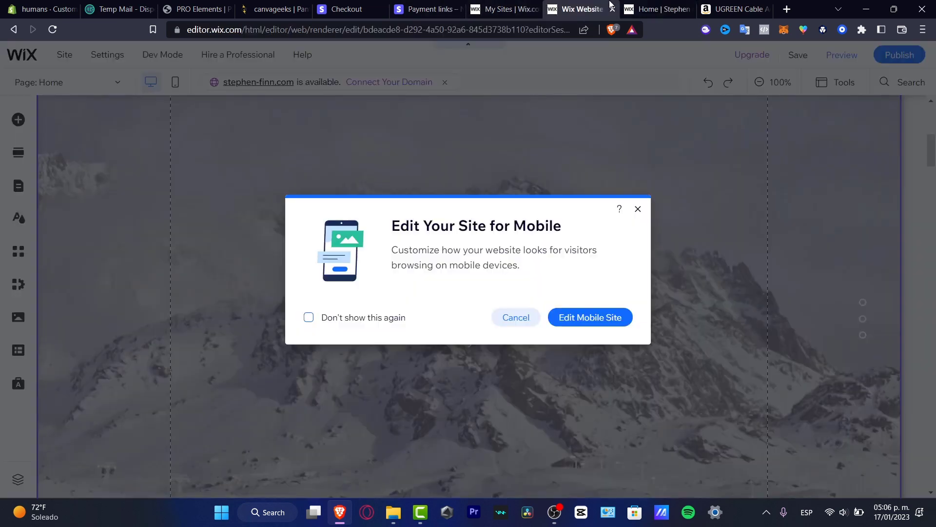
click(638, 210)
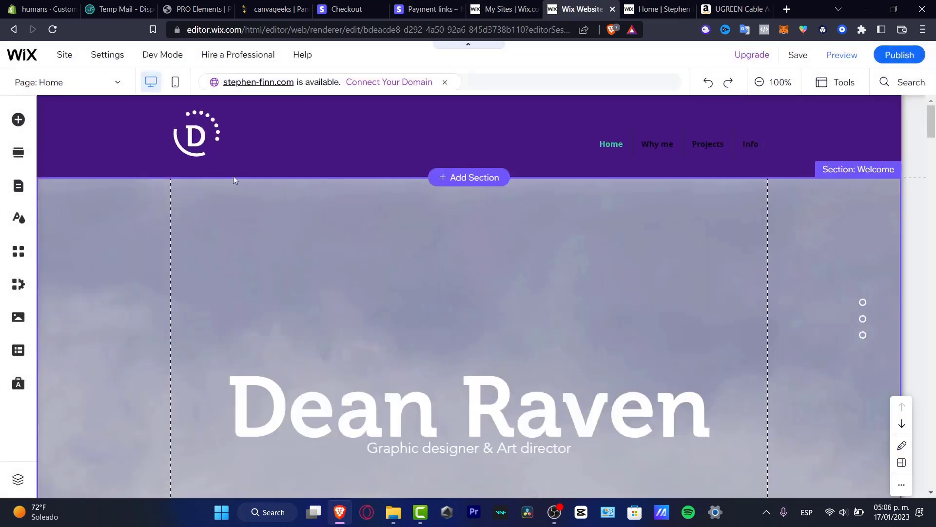
- Select every piece of the D logo in the header and delete it
click(194, 137)
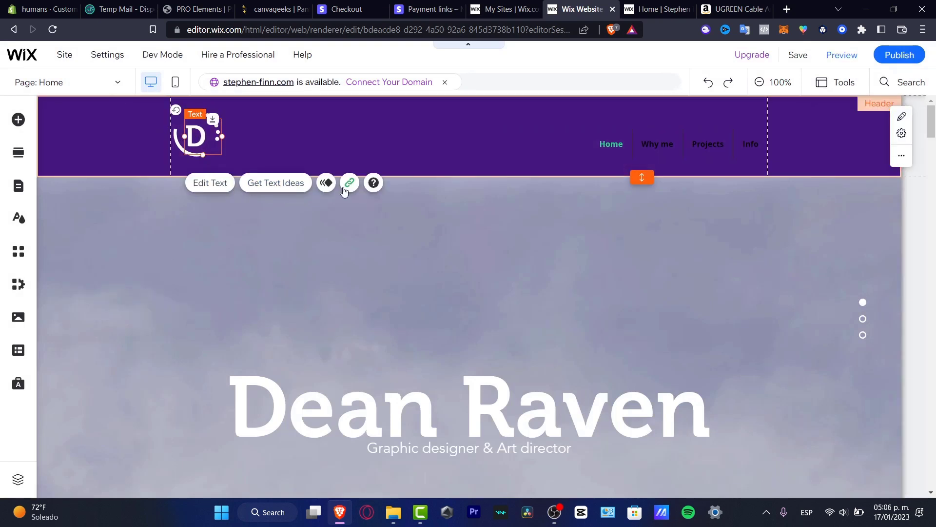
drag(279, 127, 187, 114)
key(Delete)
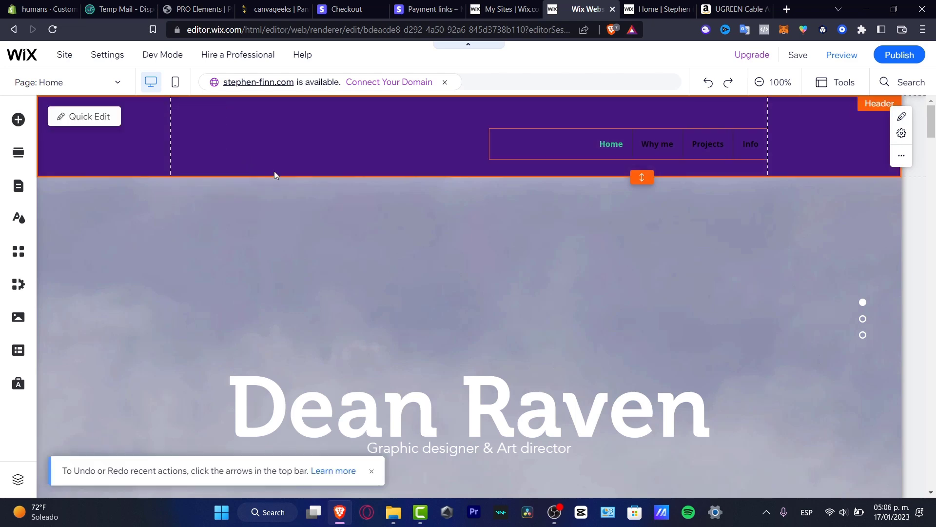
- Open the Add Elements panel from the left toolbar
click(18, 119)
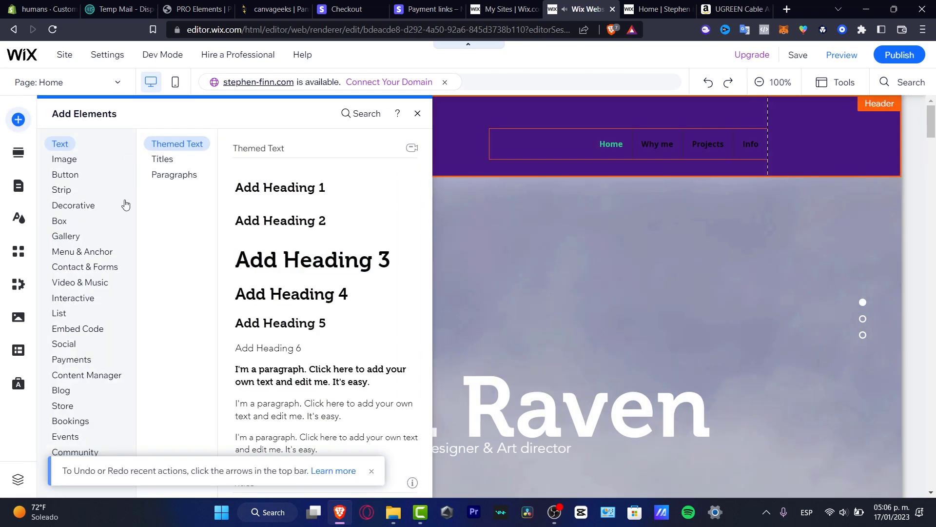